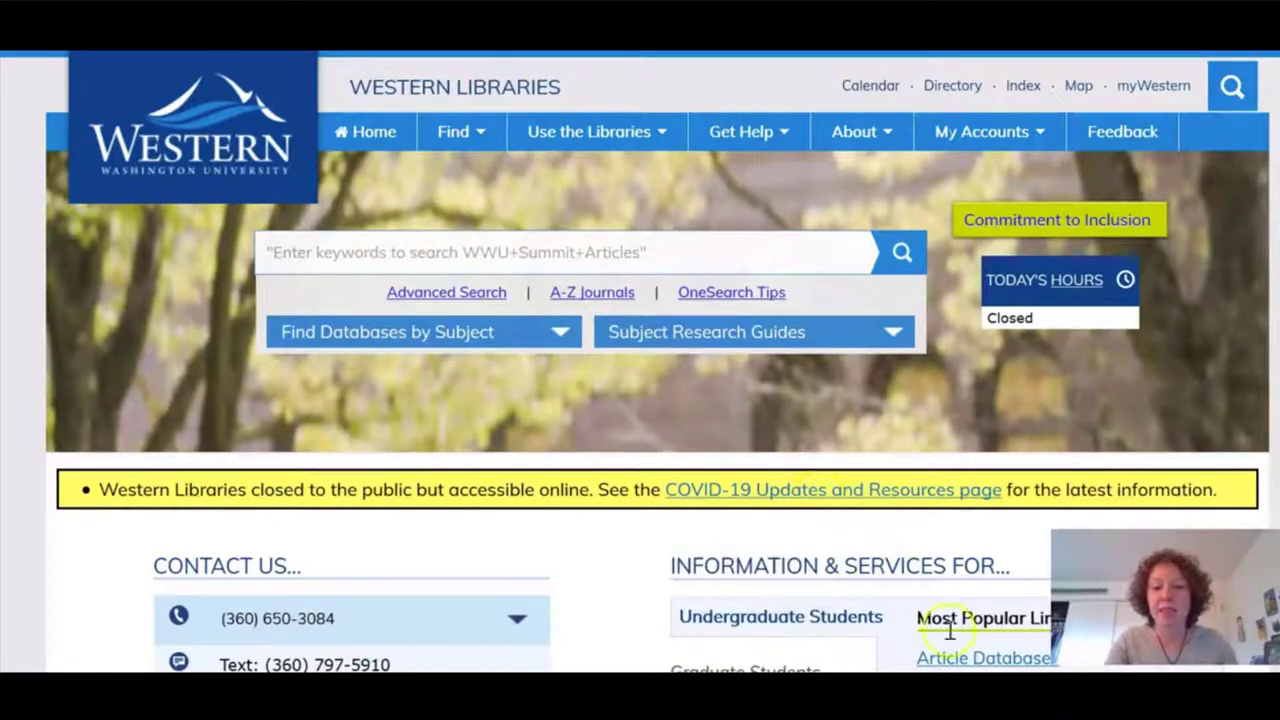
Open the Article Databases A-Z list from the library homepage's Most Popular Links.
left_click(962, 659)
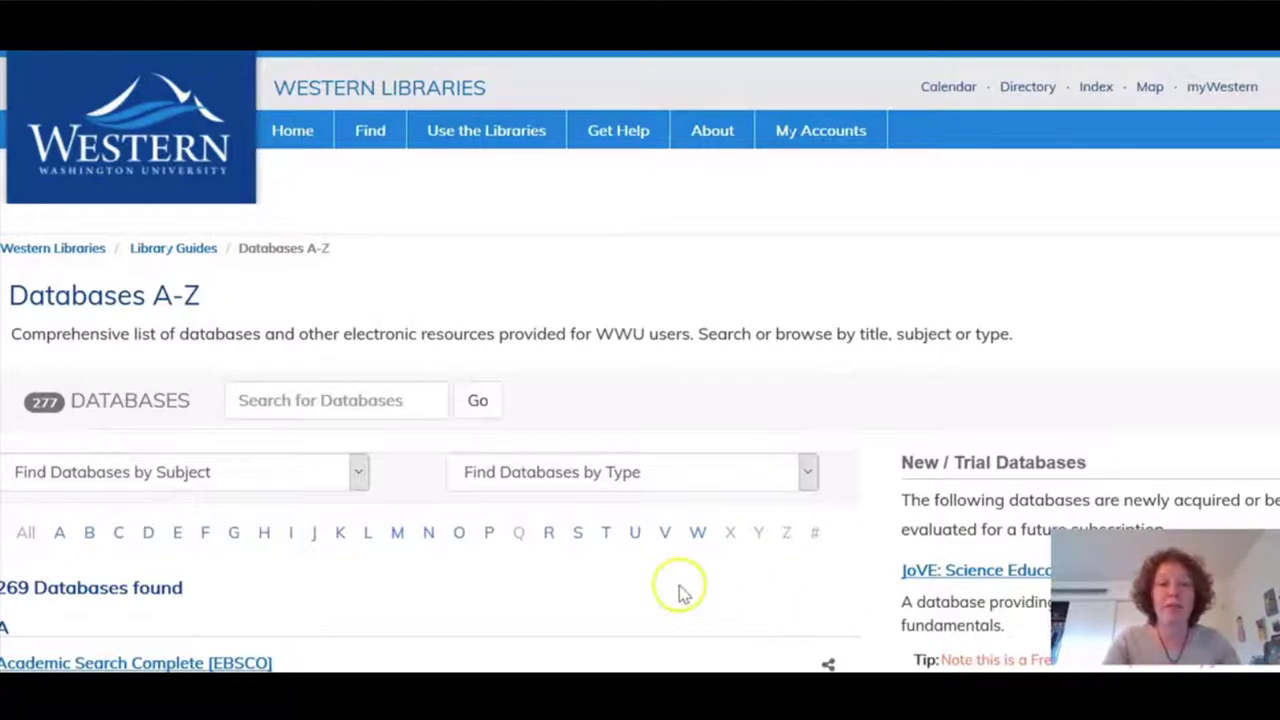
Search the database list for 'web of science' and open Web of Science [Thomson Reuters].
left_click(374, 397)
type("we")
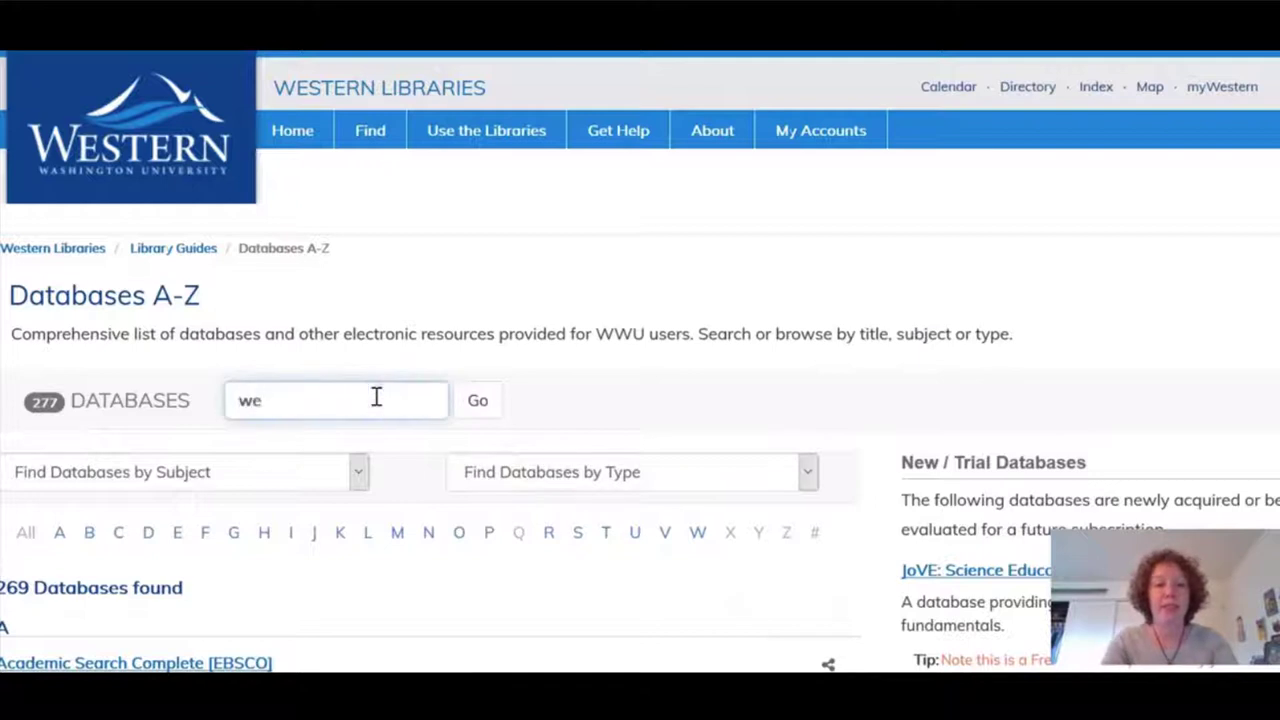
type("b of science")
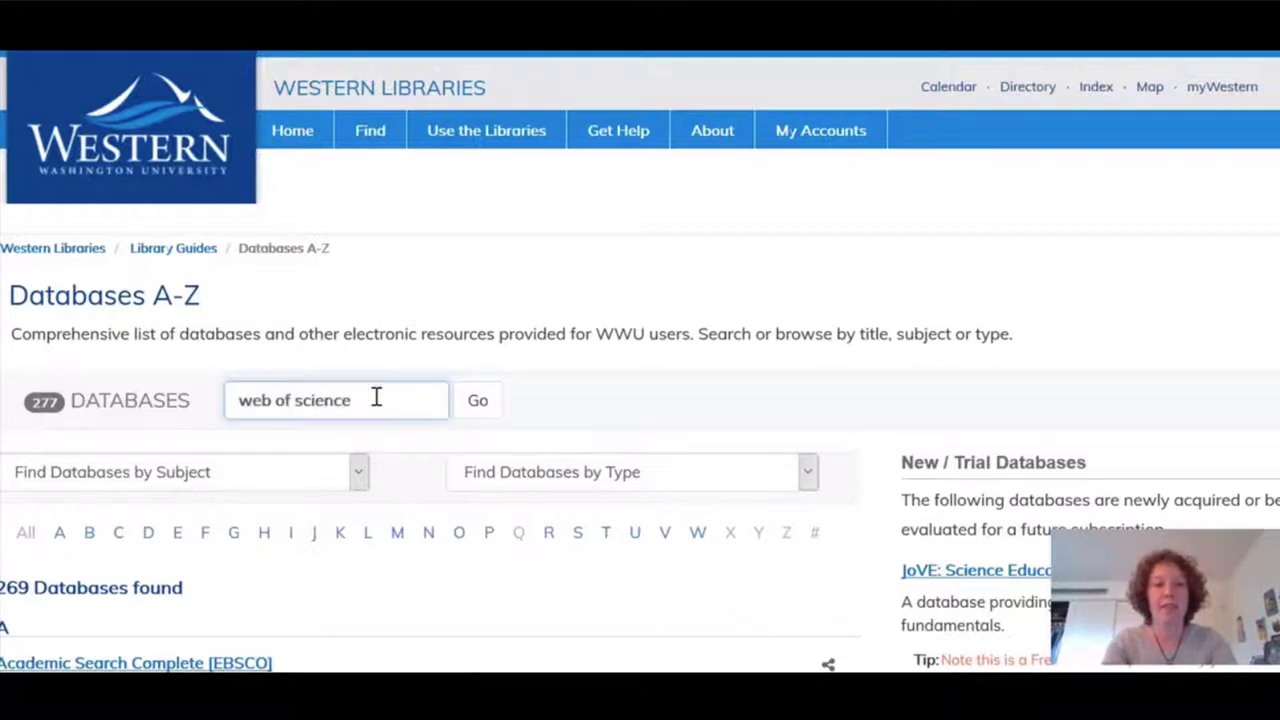
key("Return")
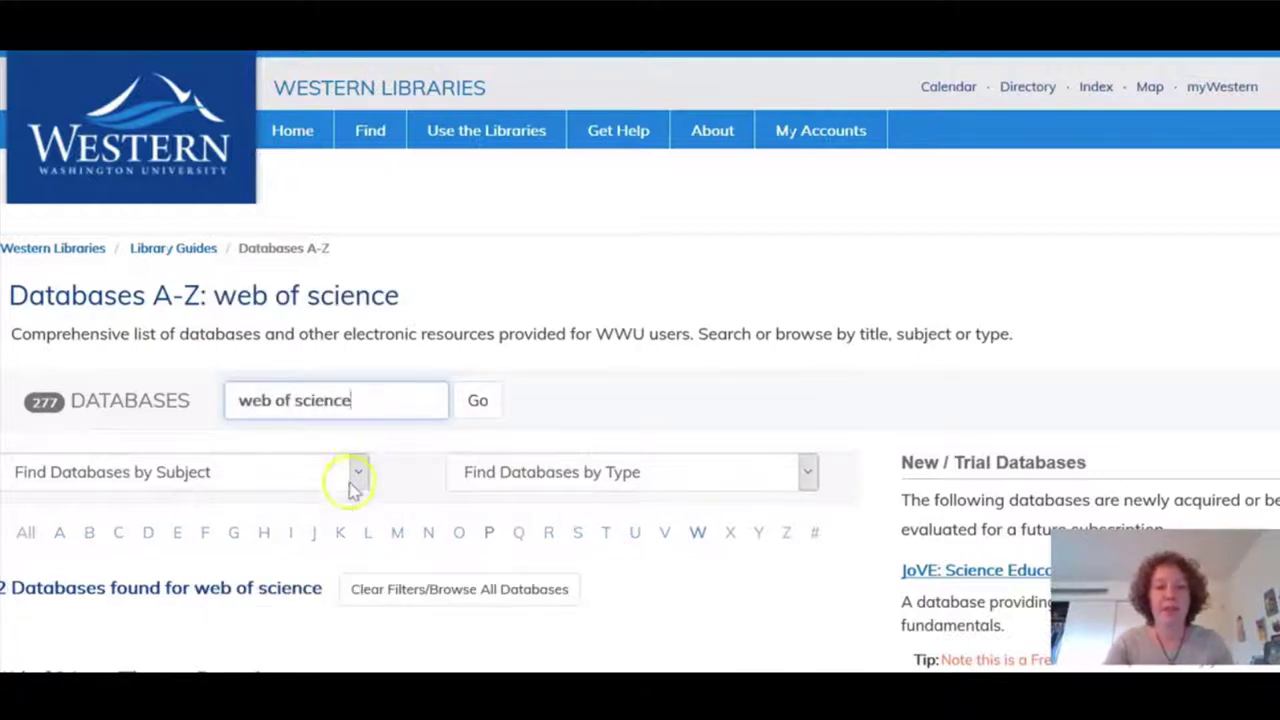
scroll(340, 515, "down", 2)
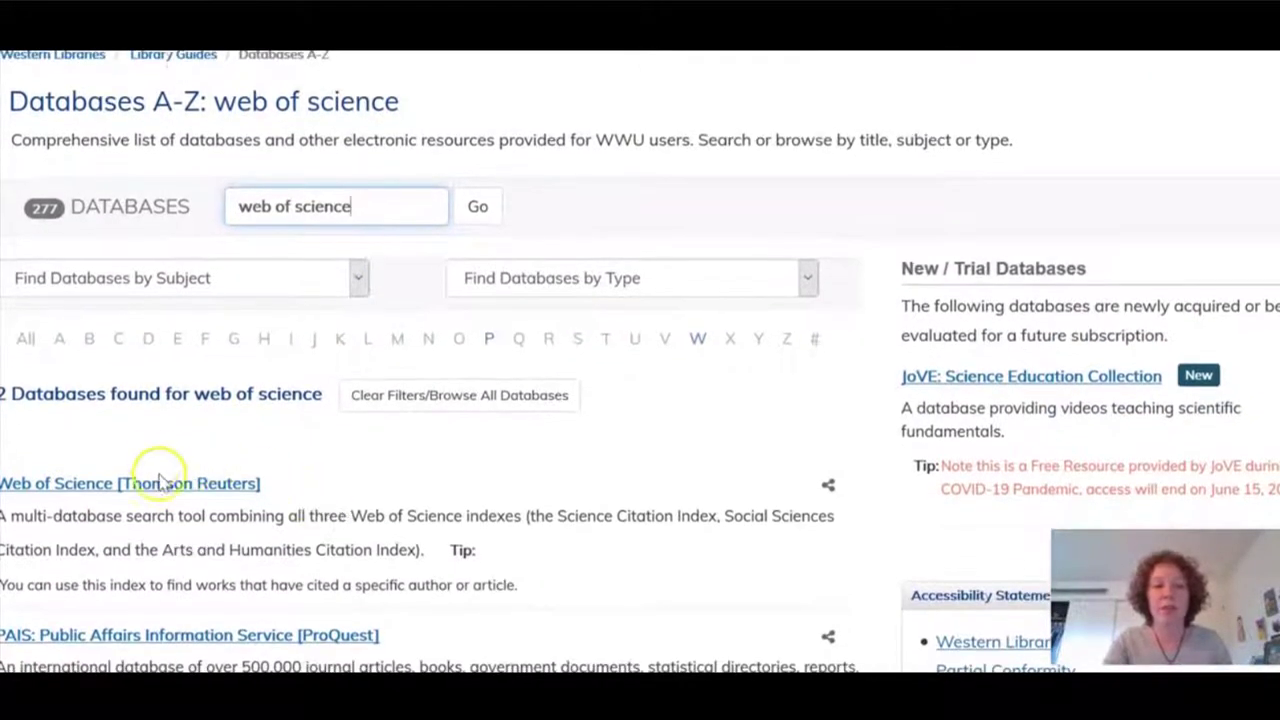
left_click(164, 486)
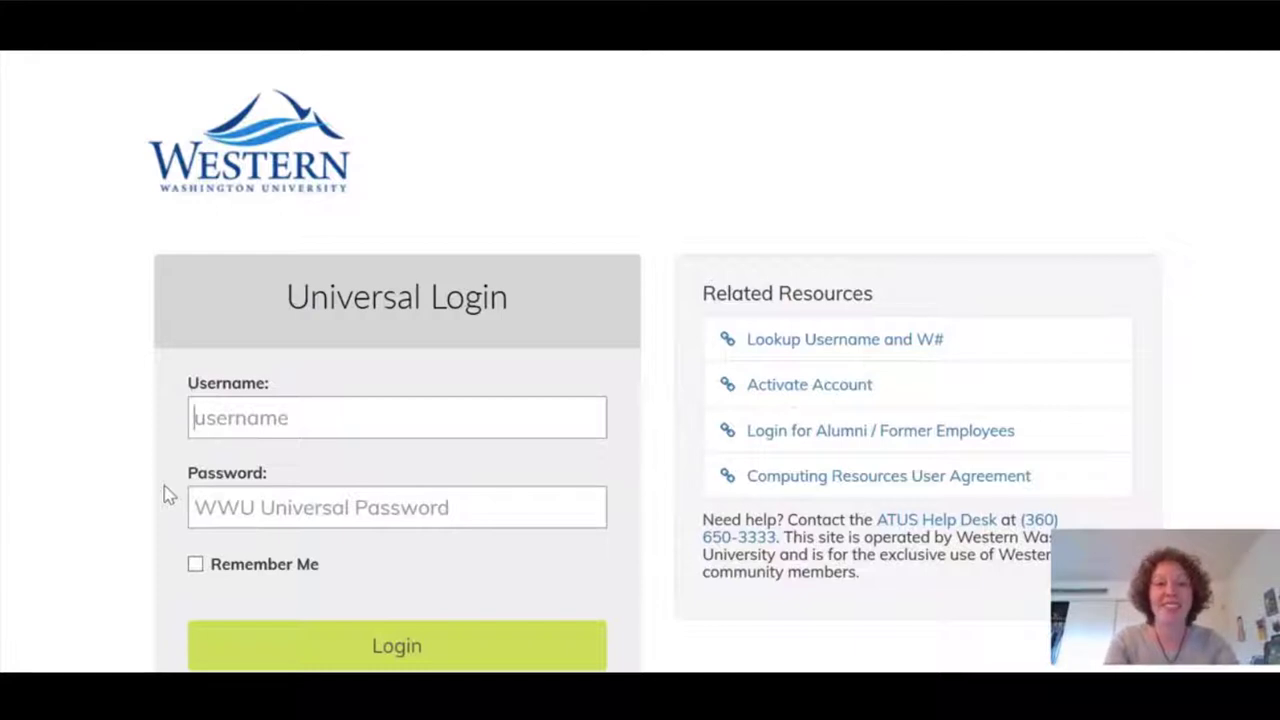
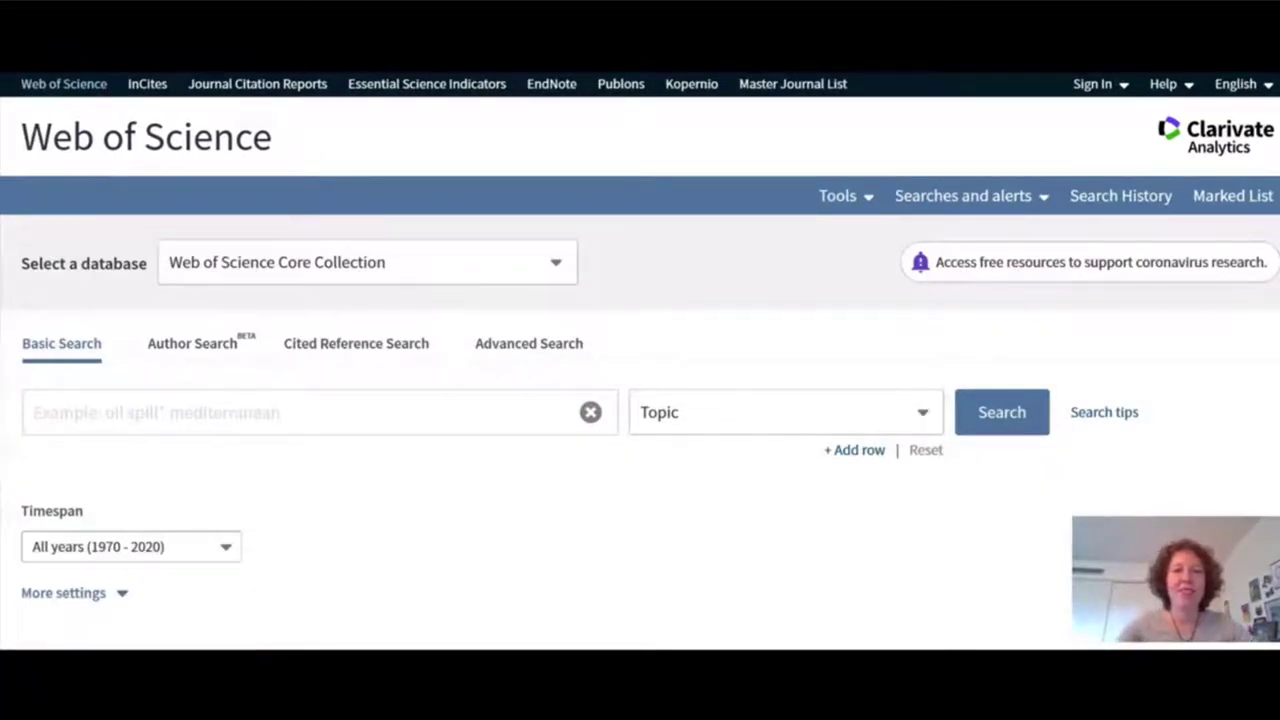
Sign in with the university username and run a Topic search for 'oil spill* mediterranean'.
left_click(232, 412)
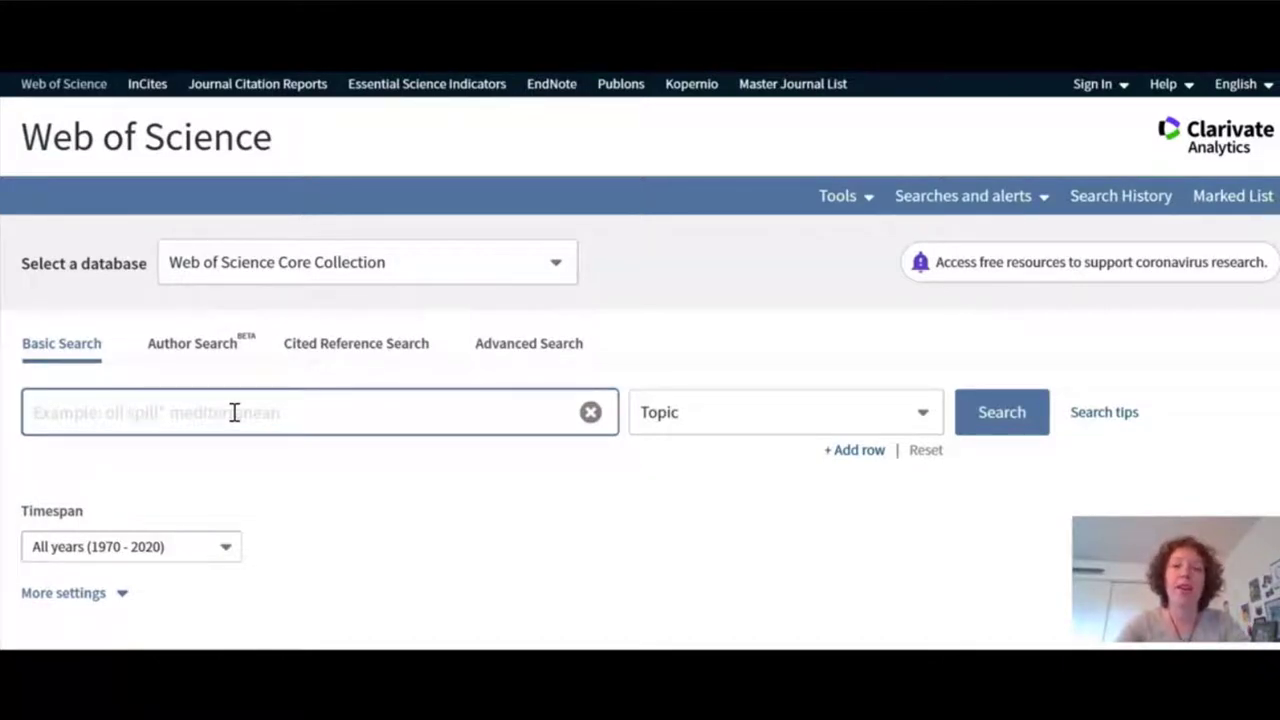
type("oil ")
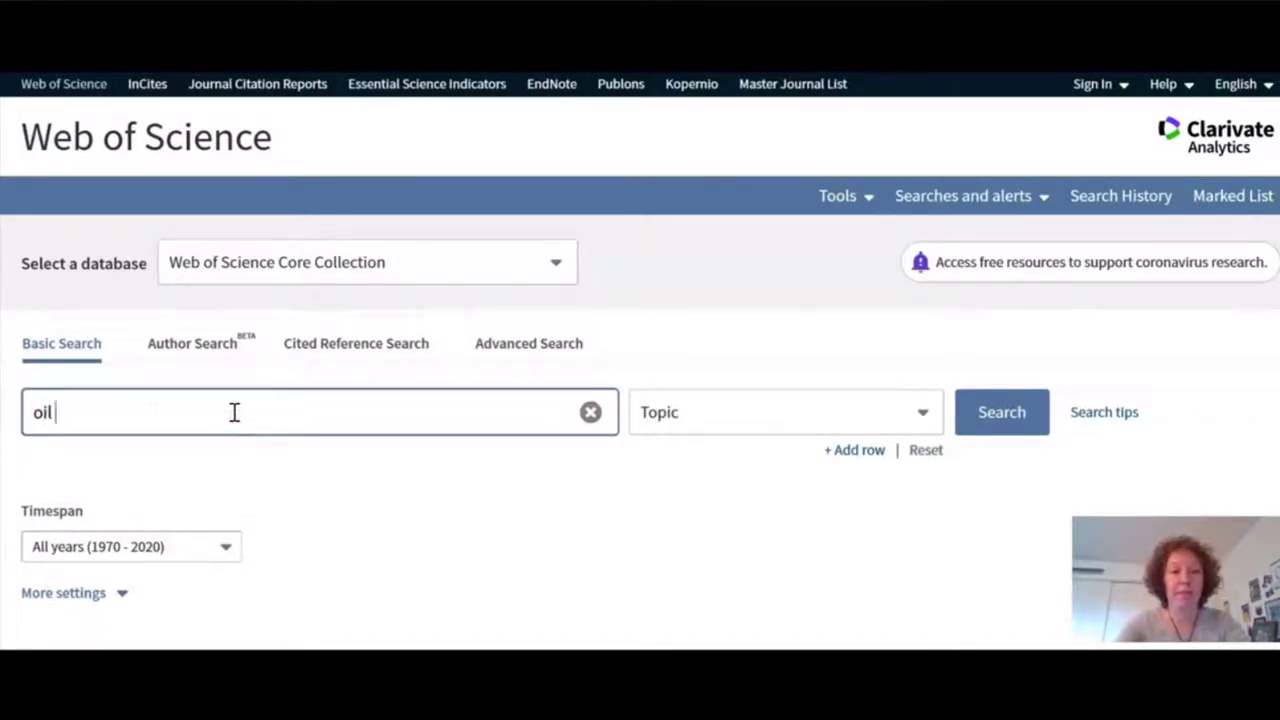
type("spill* ")
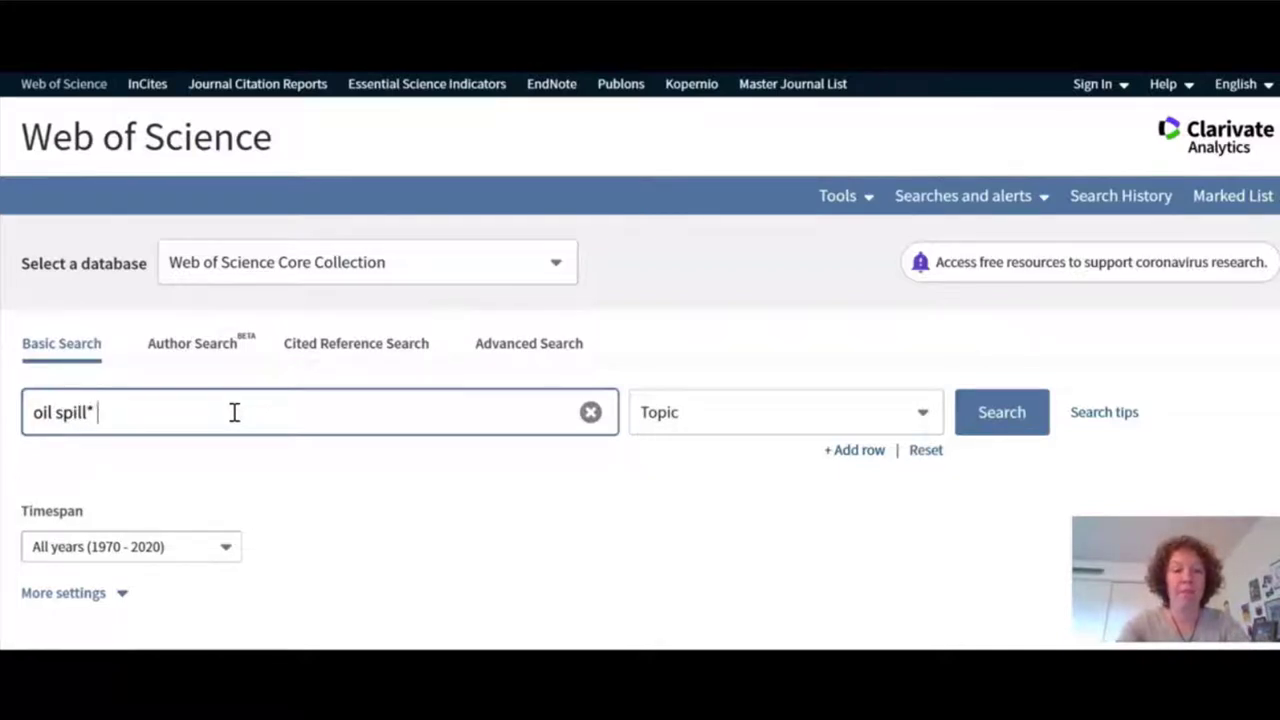
type("mediterra")
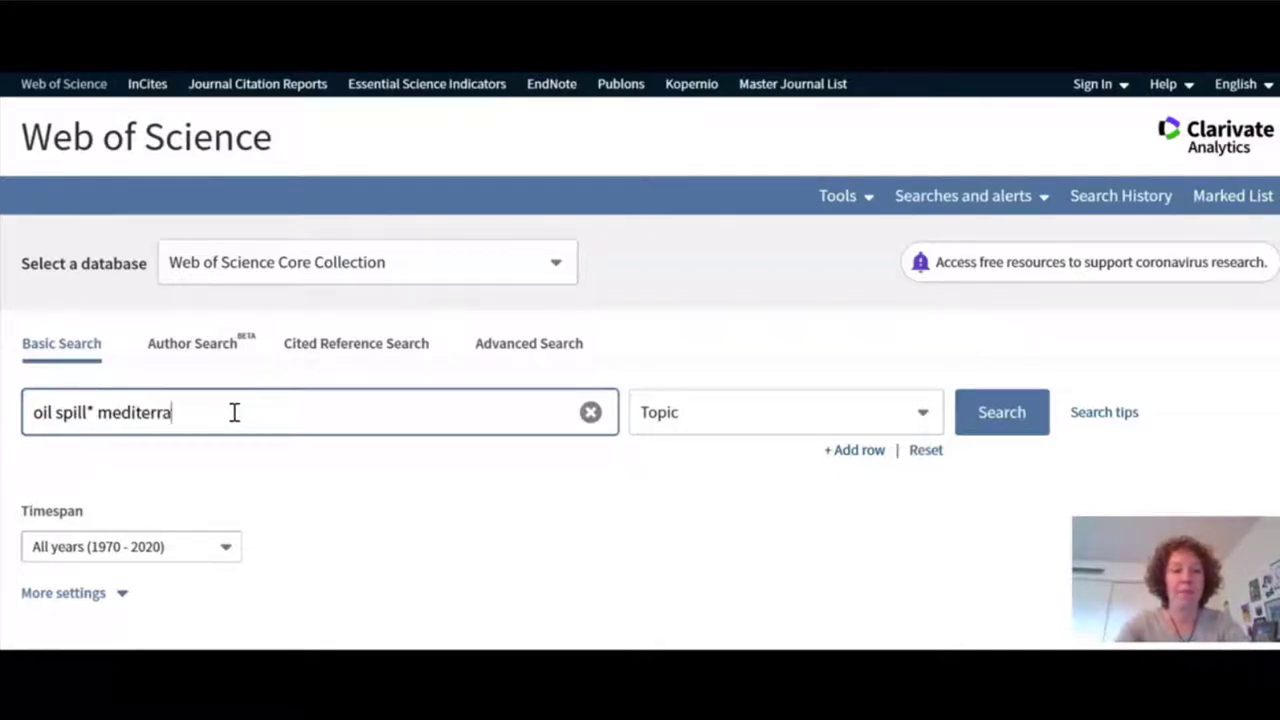
type("nean")
key("Return")
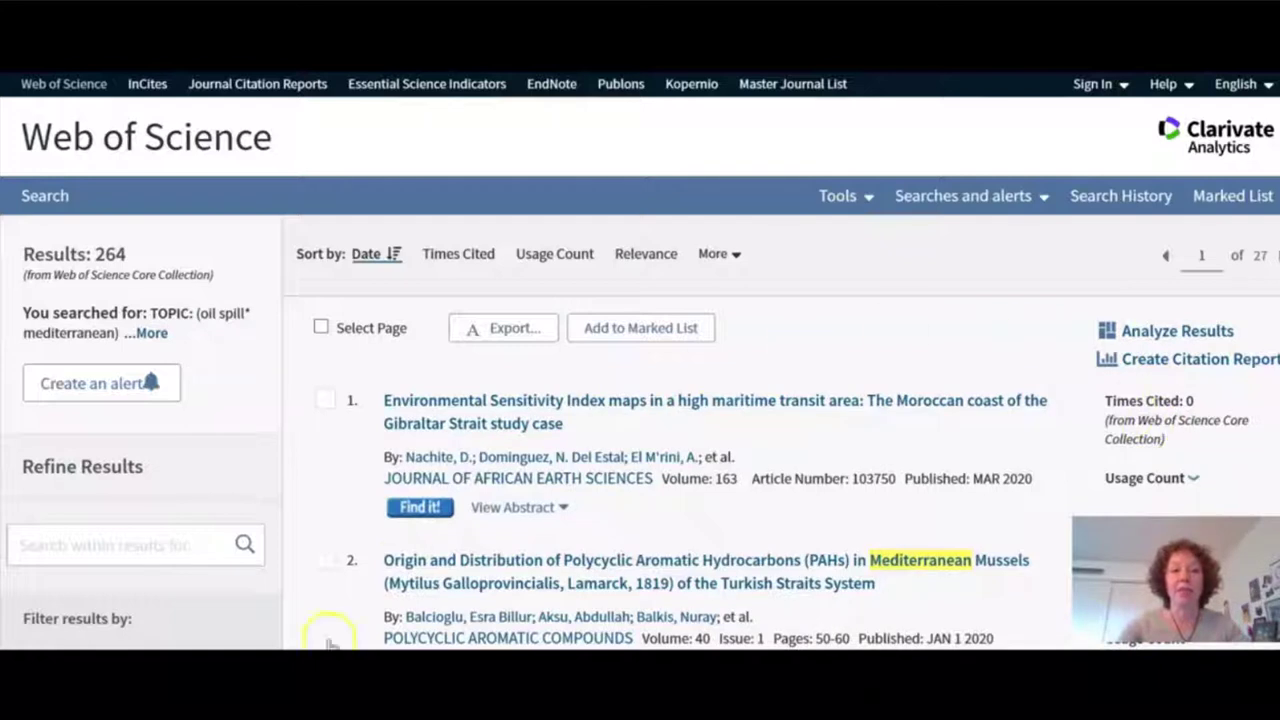
left_click(395, 505)
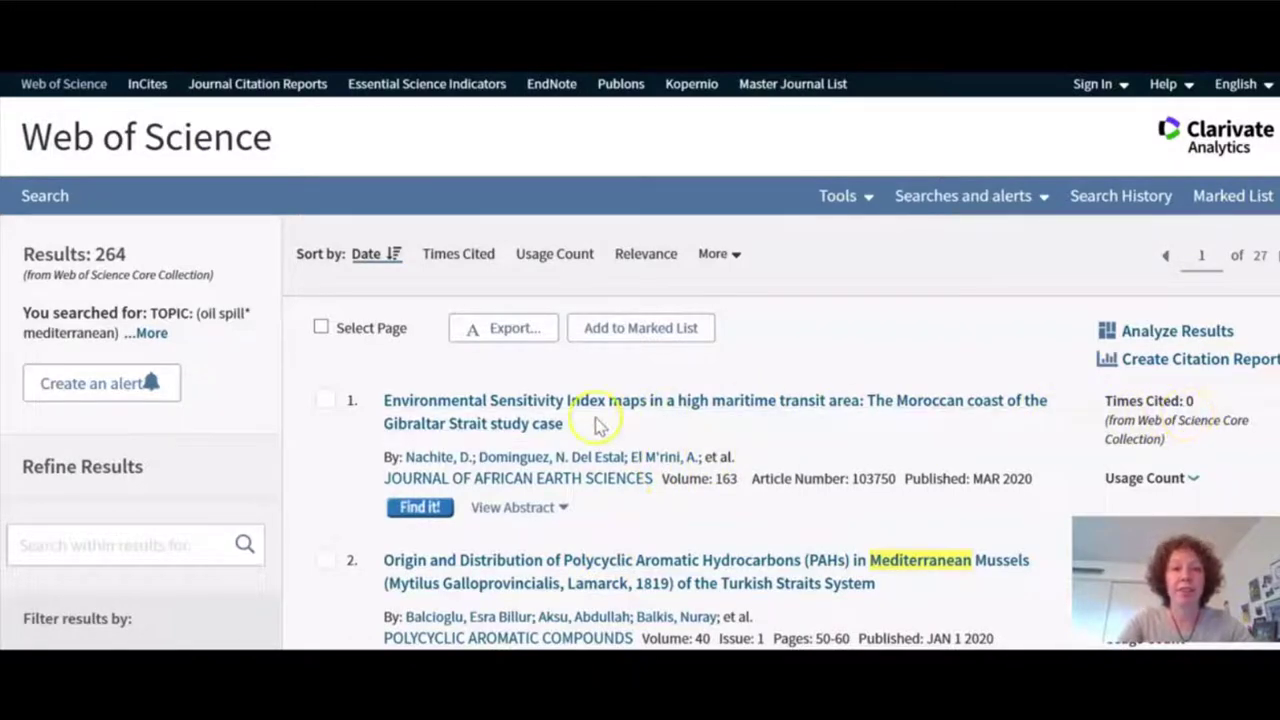
scroll(150, 460, "down", 3)
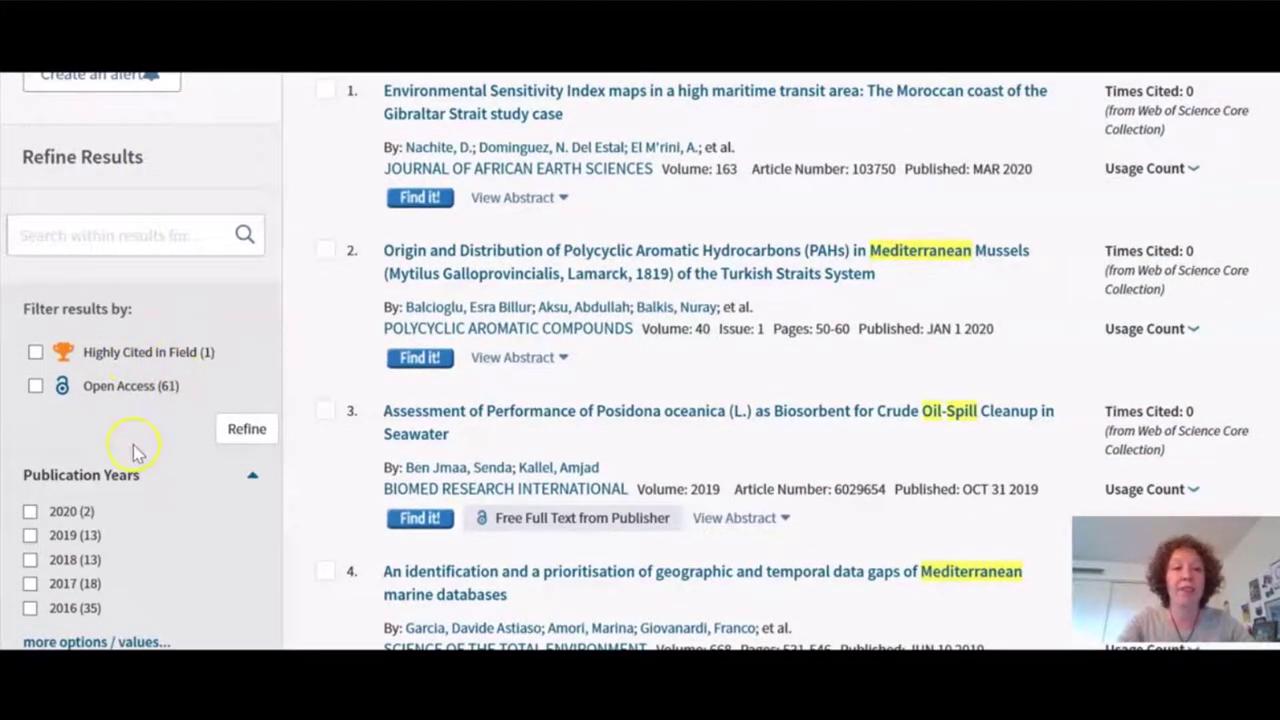
scroll(133, 450, "down", 1)
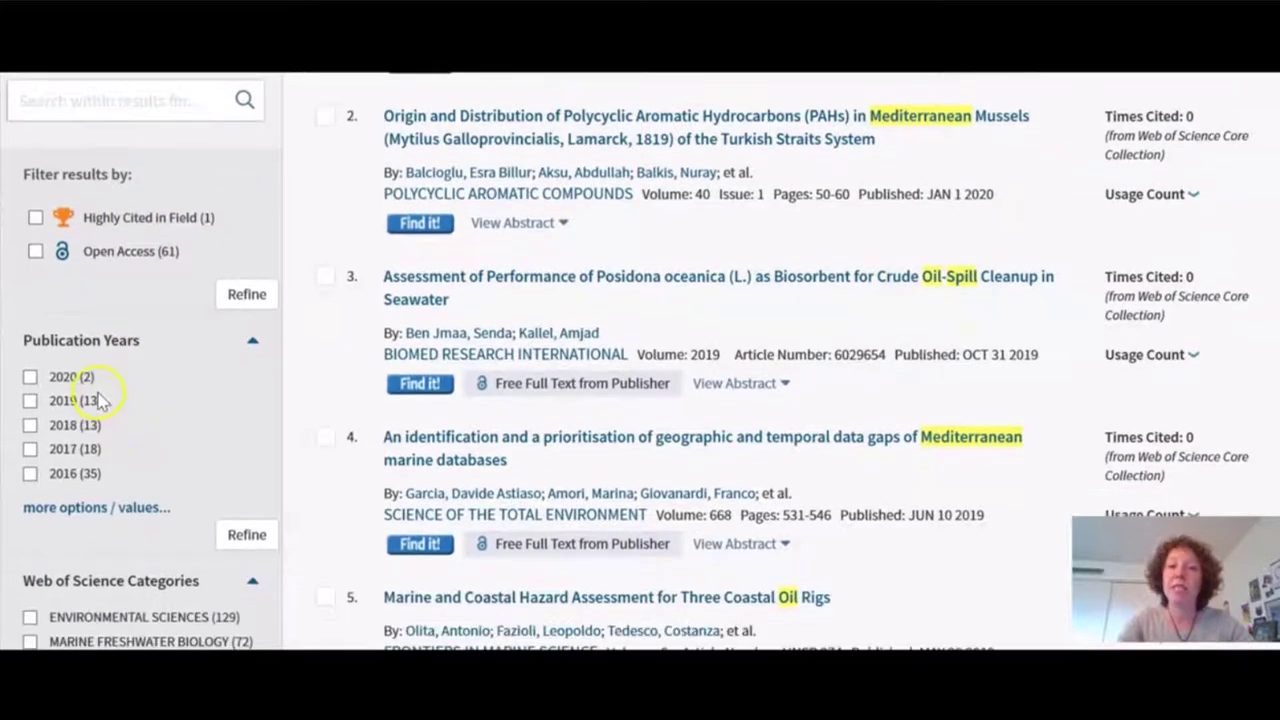
scroll(155, 468, "down", 1)
scroll(155, 468, "down", 2)
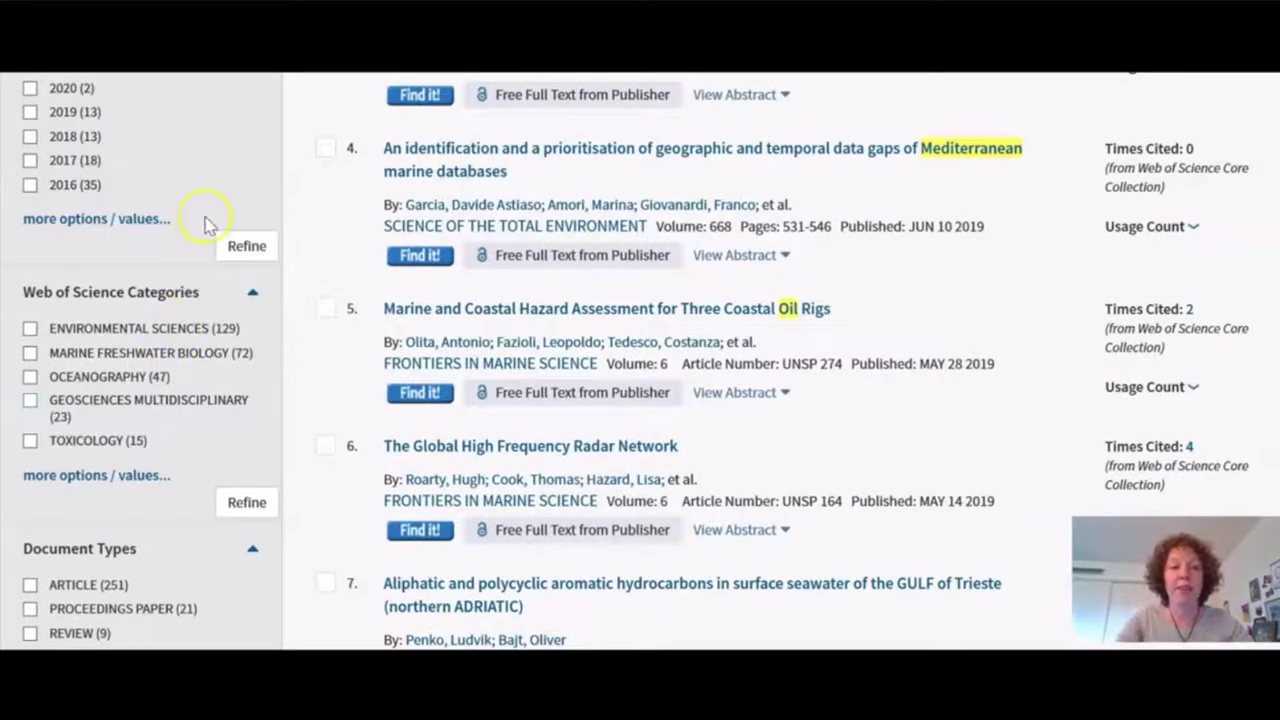
scroll(206, 222, "down", 2)
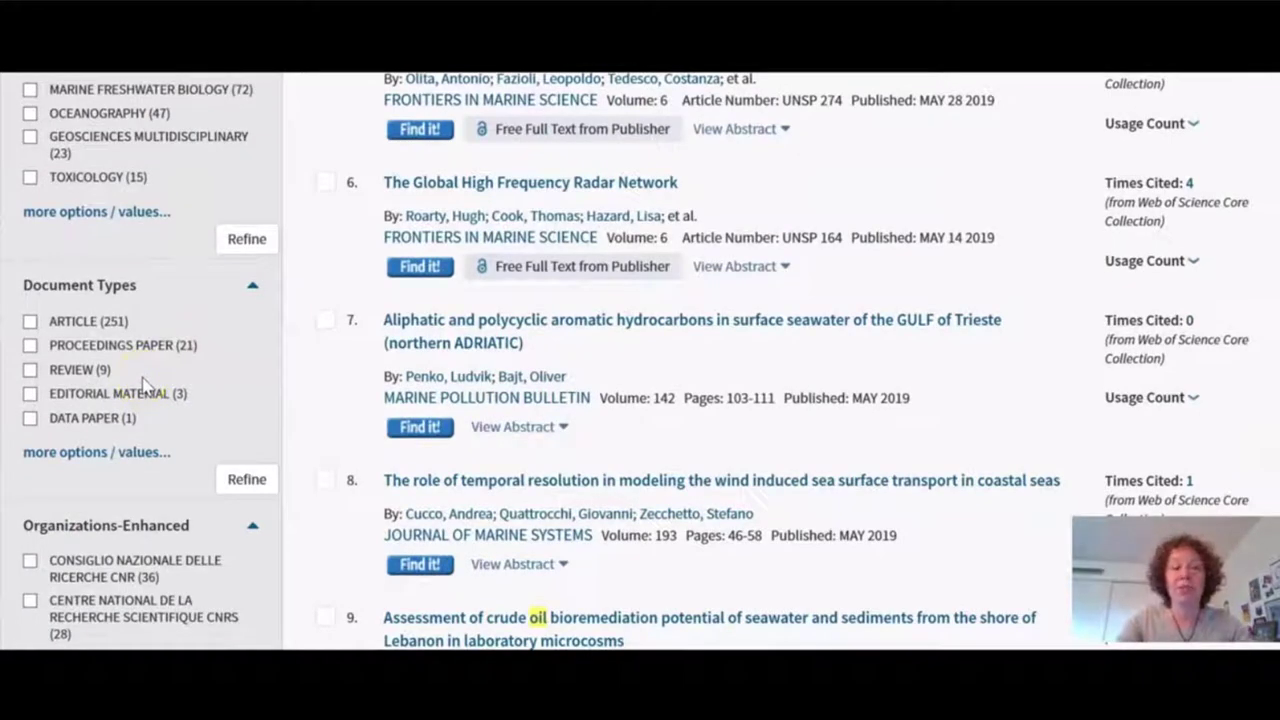
scroll(143, 383, "down", 5)
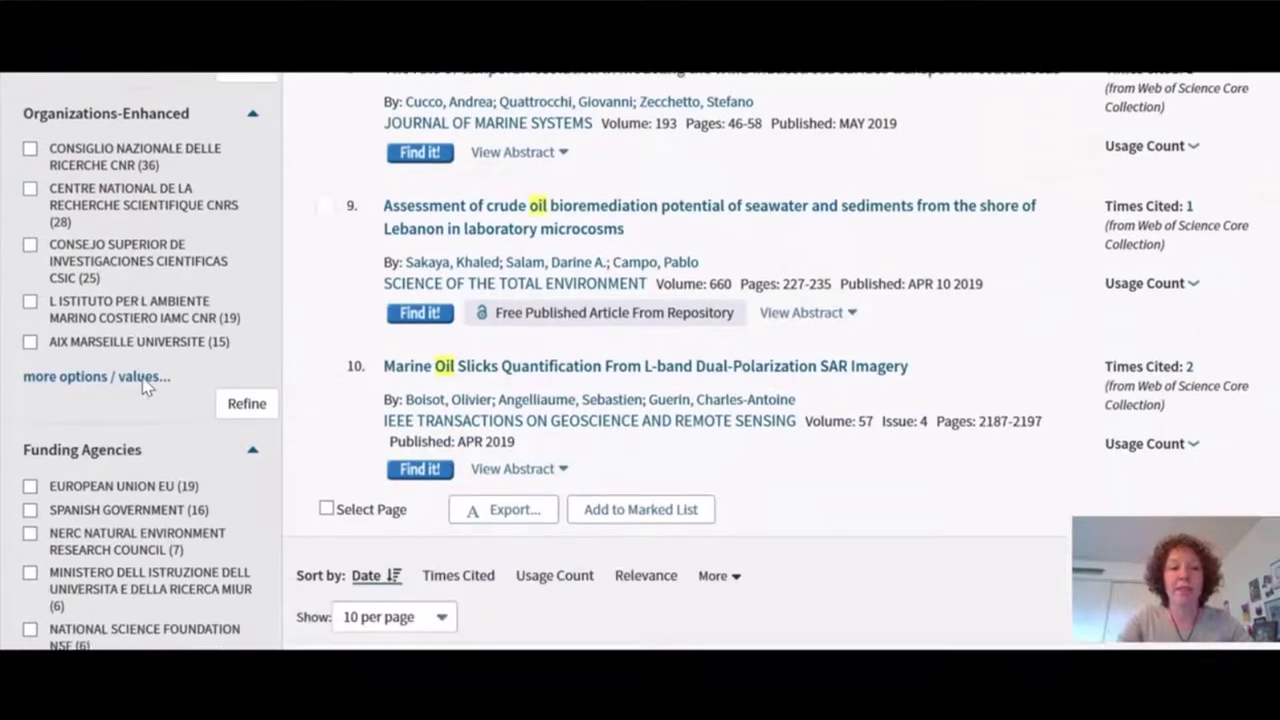
scroll(143, 383, "down", 1)
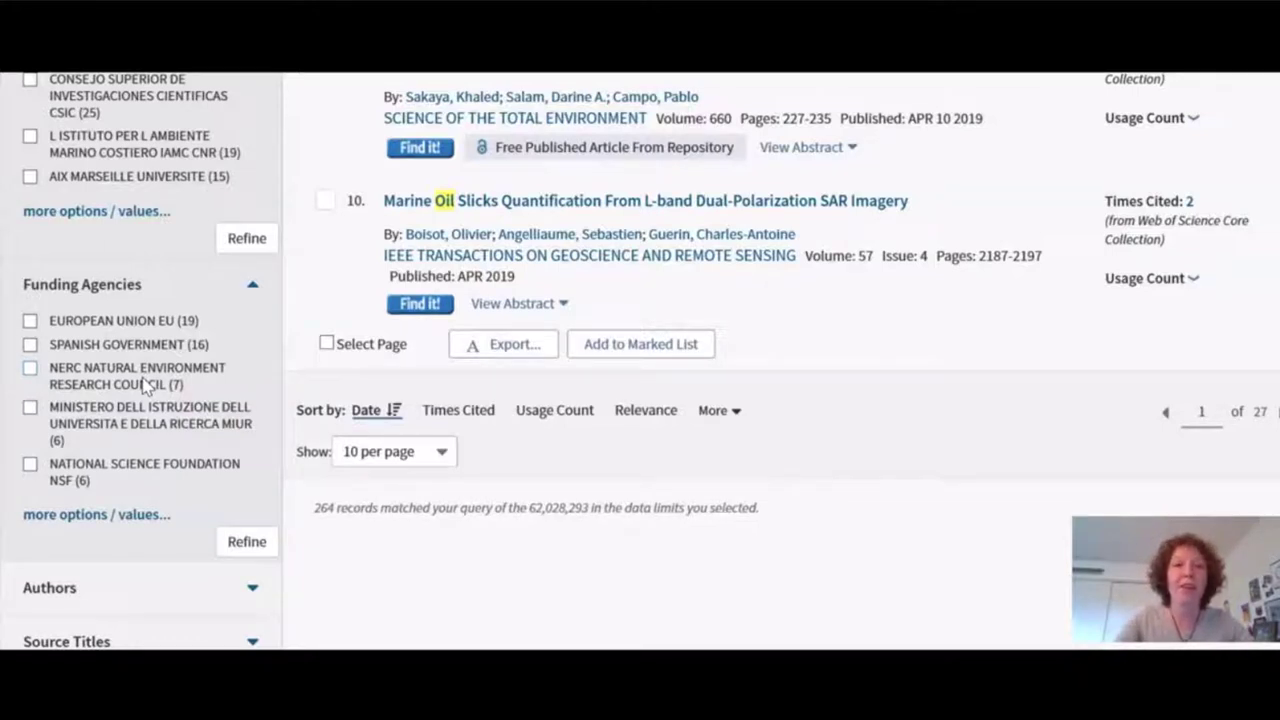
Refine the results by the NATIONAL SCIENCE FOUNDATION NSF funding agency, leaving 6 articles.
left_click(30, 463)
left_click(247, 541)
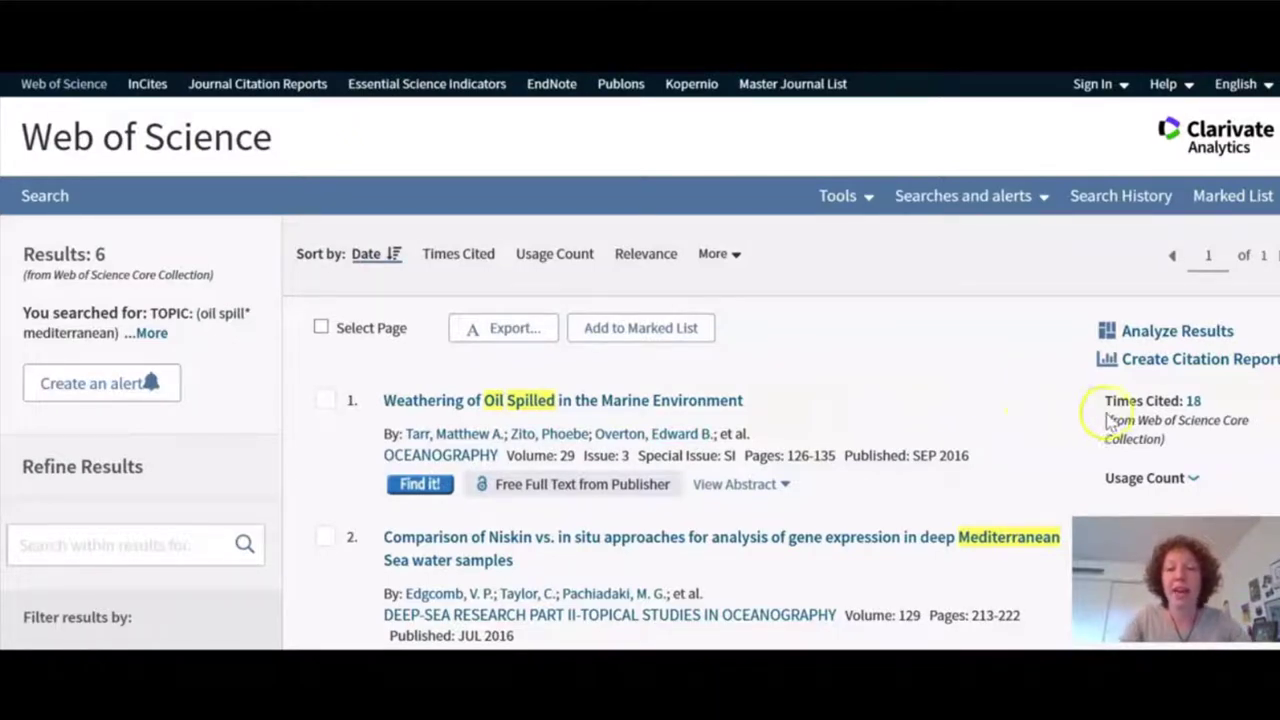
scroll(1150, 422, "down", 1)
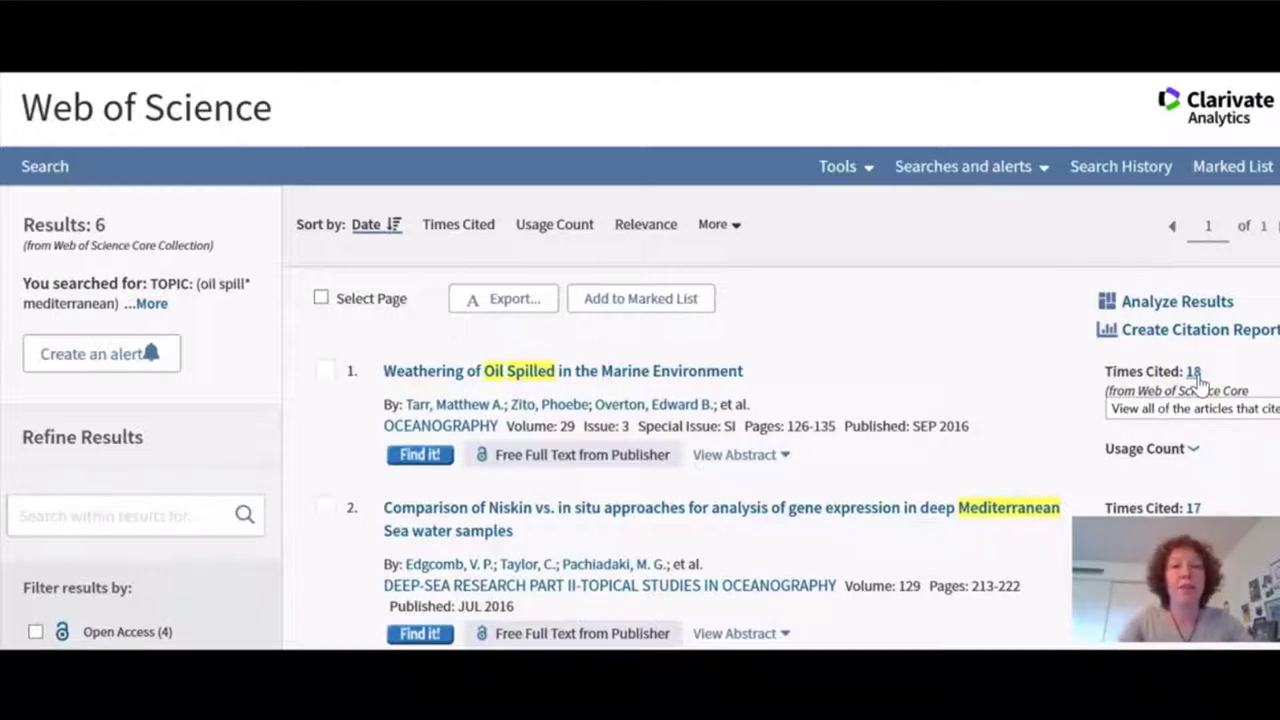
left_click(1194, 372)
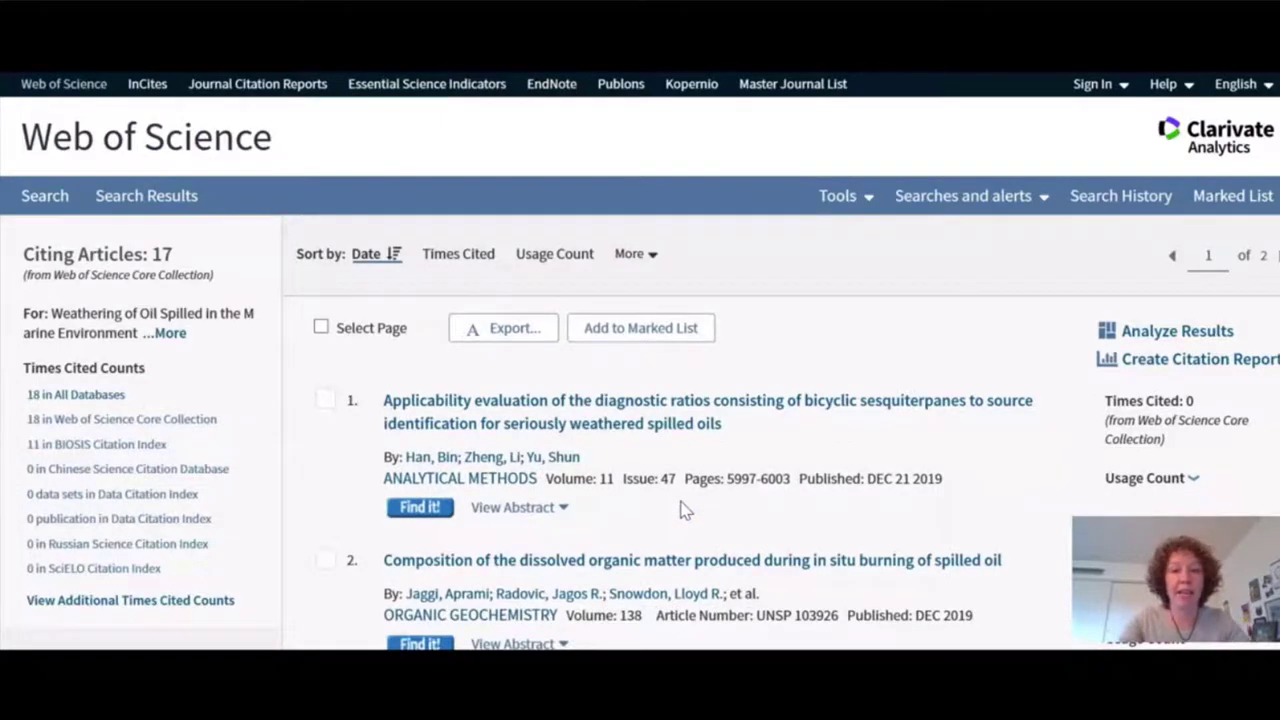
scroll(683, 510, "down", 1)
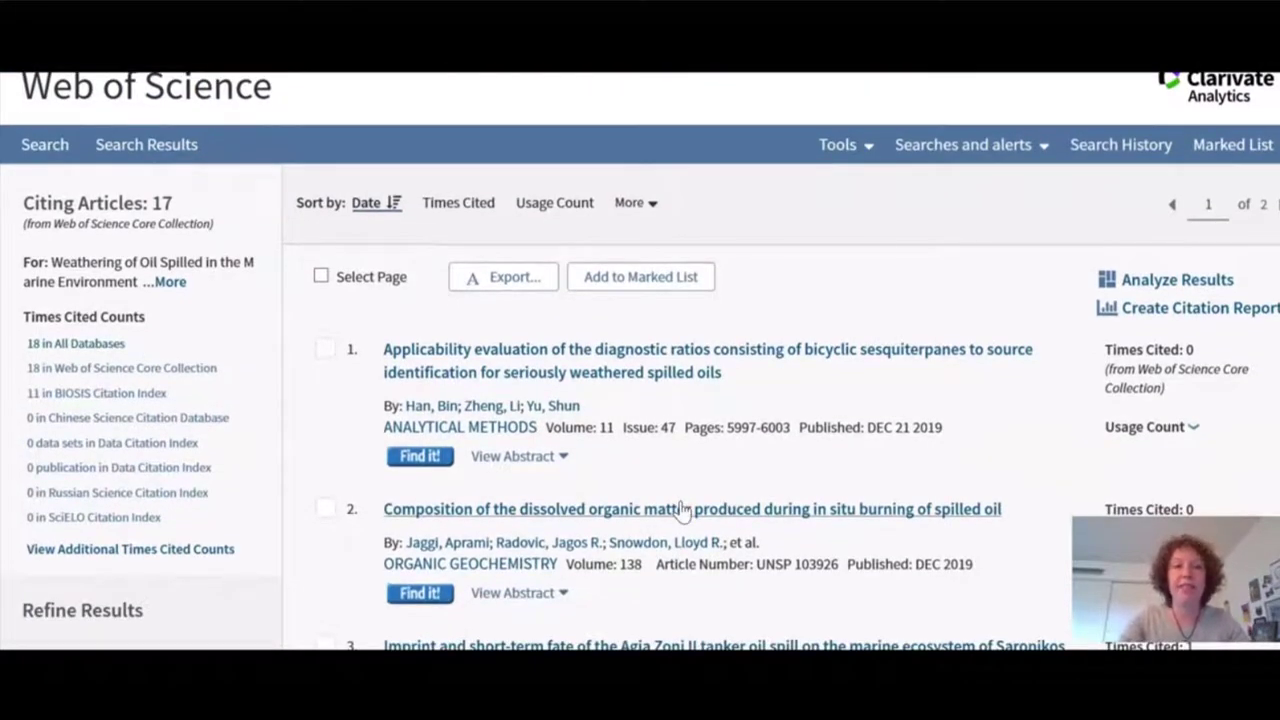
scroll(683, 510, "down", 3)
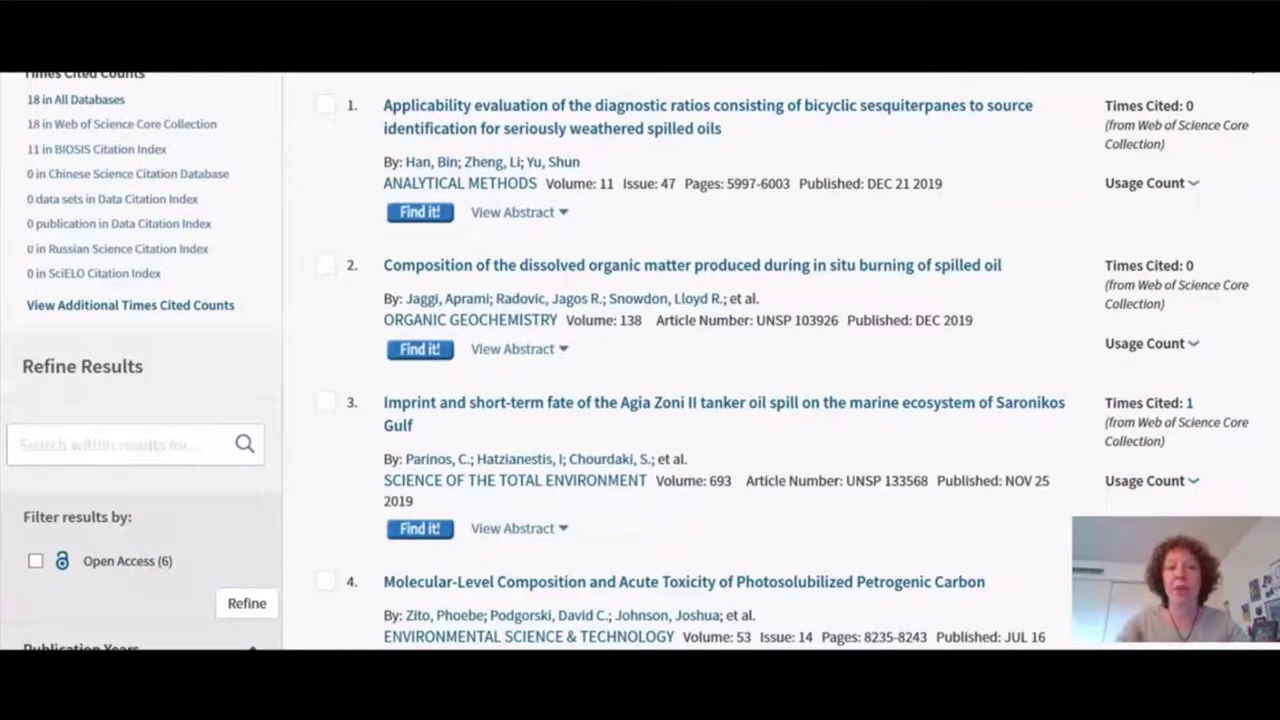
scroll(741, 464, "up", 4)
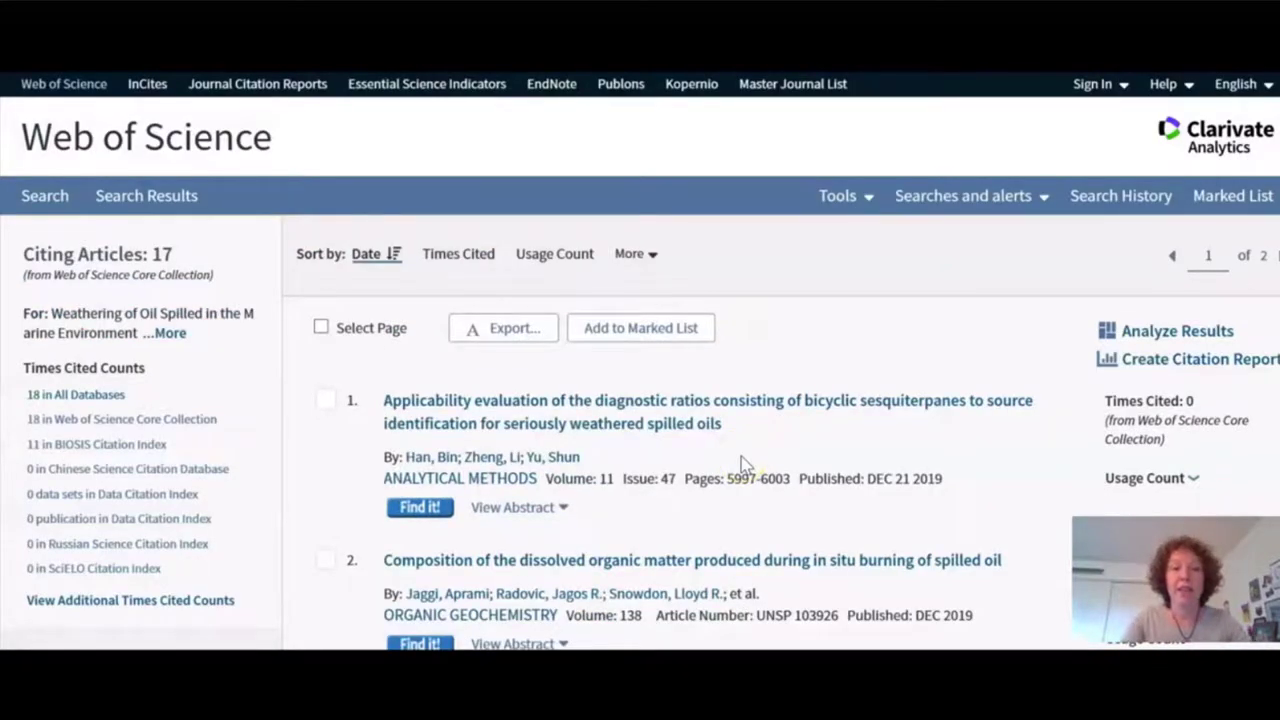
left_click(368, 260)
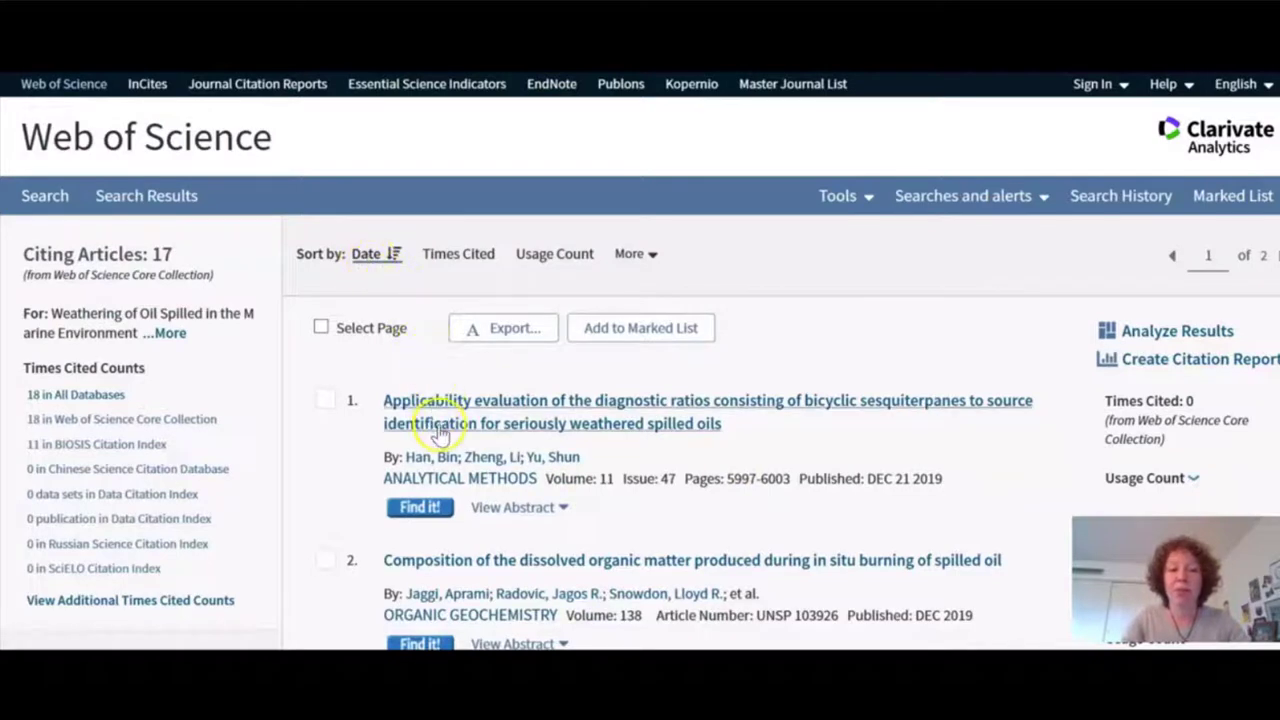
Sort the 17 citing articles by Times Cited and check library access for the top review.
left_click(456, 260)
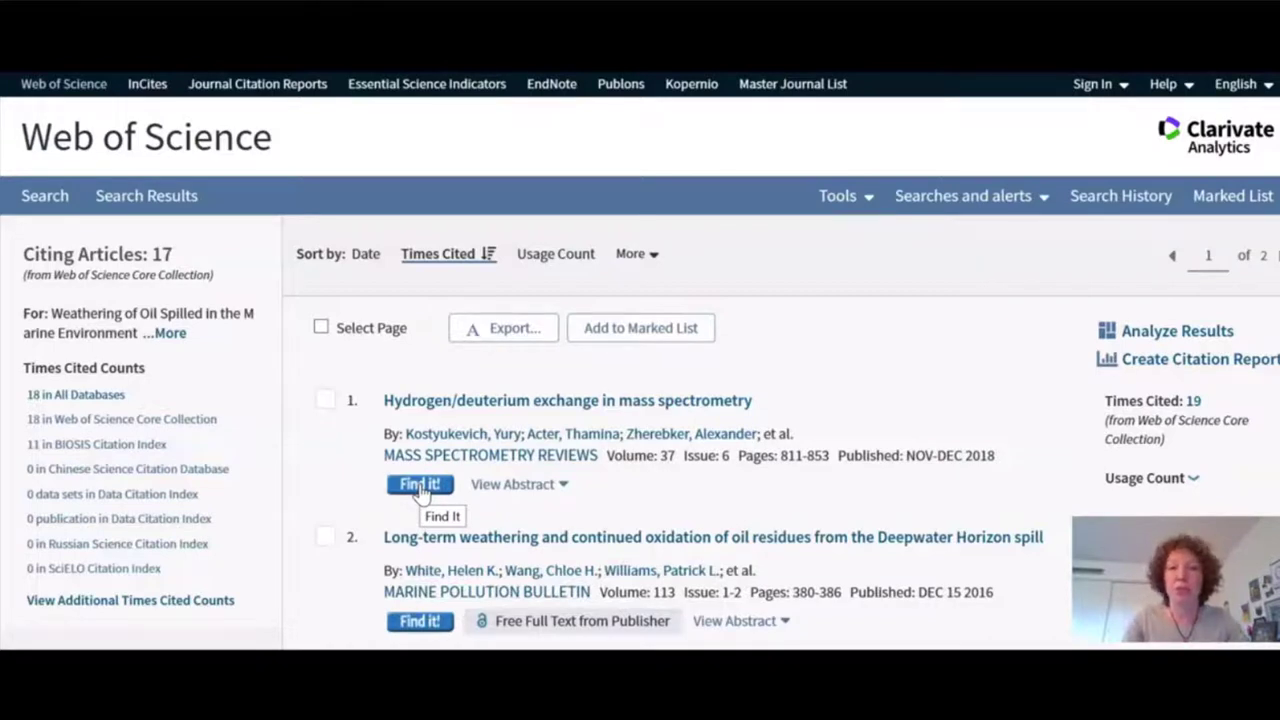
left_click(420, 485)
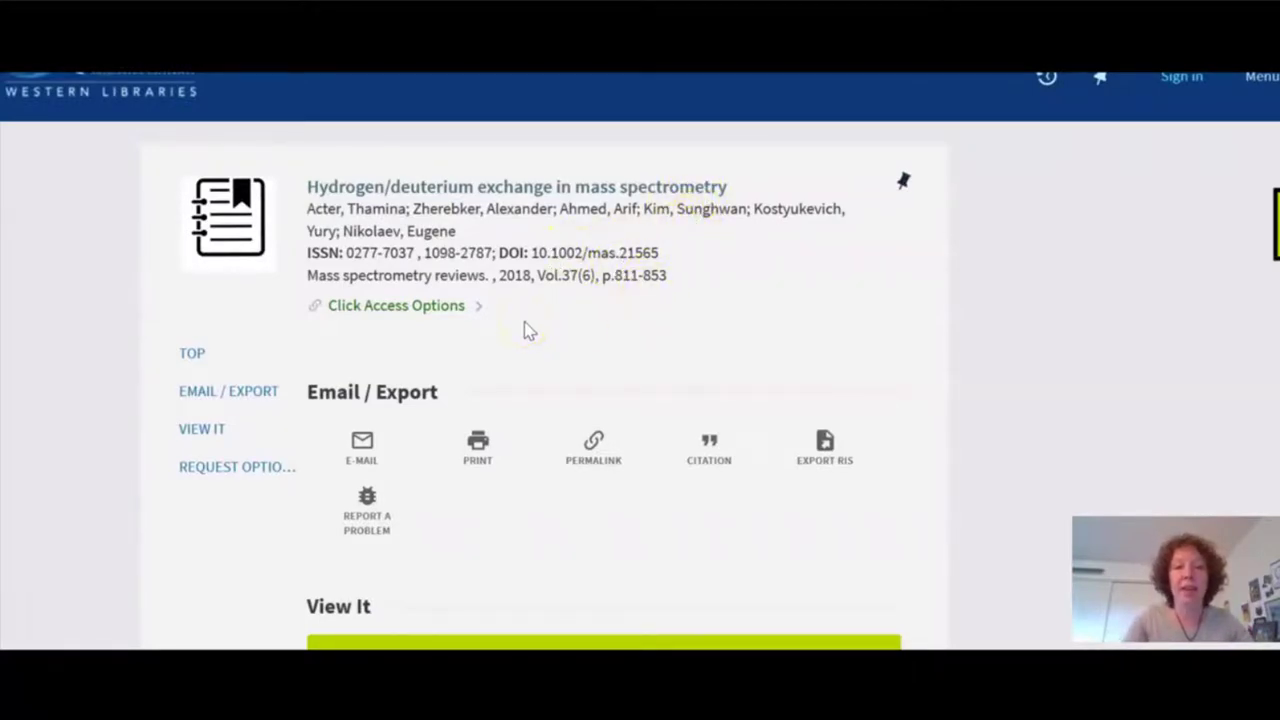
From the Primo record's View It section, follow the Wiley Online Library 2015 Full Collection link.
scroll(550, 335, "down", 3)
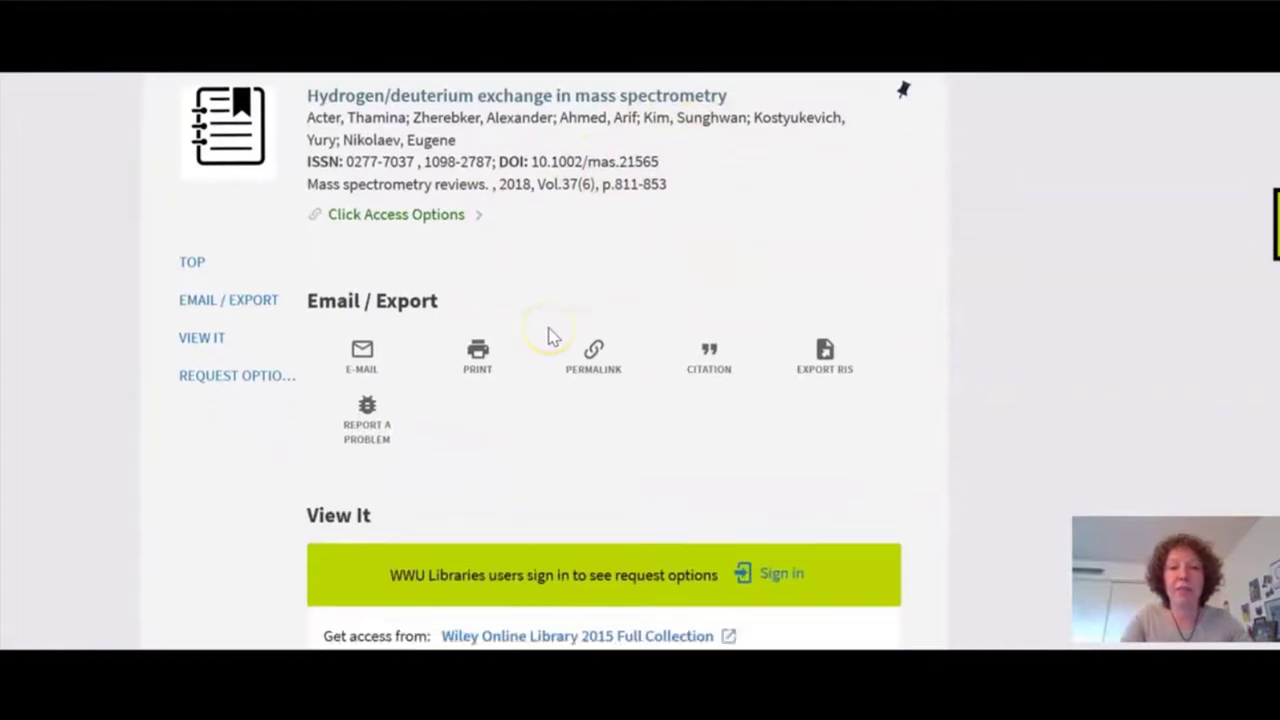
scroll(550, 335, "down", 1)
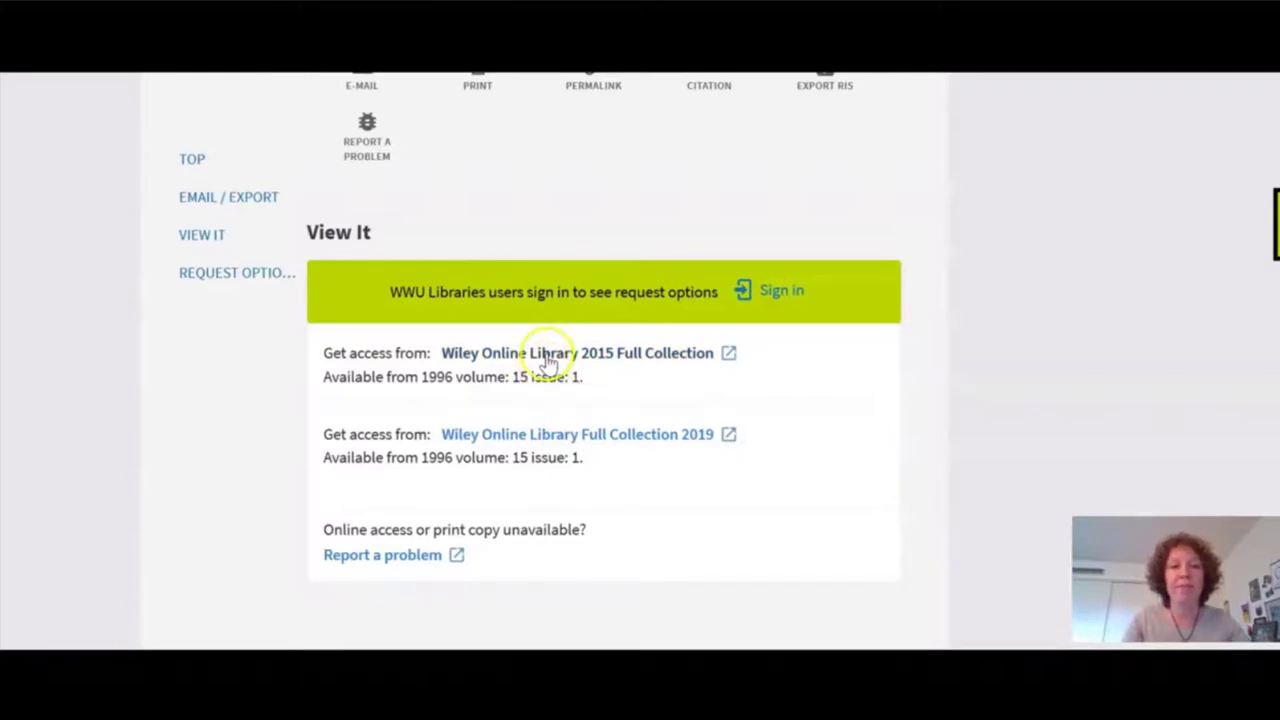
left_click(547, 356)
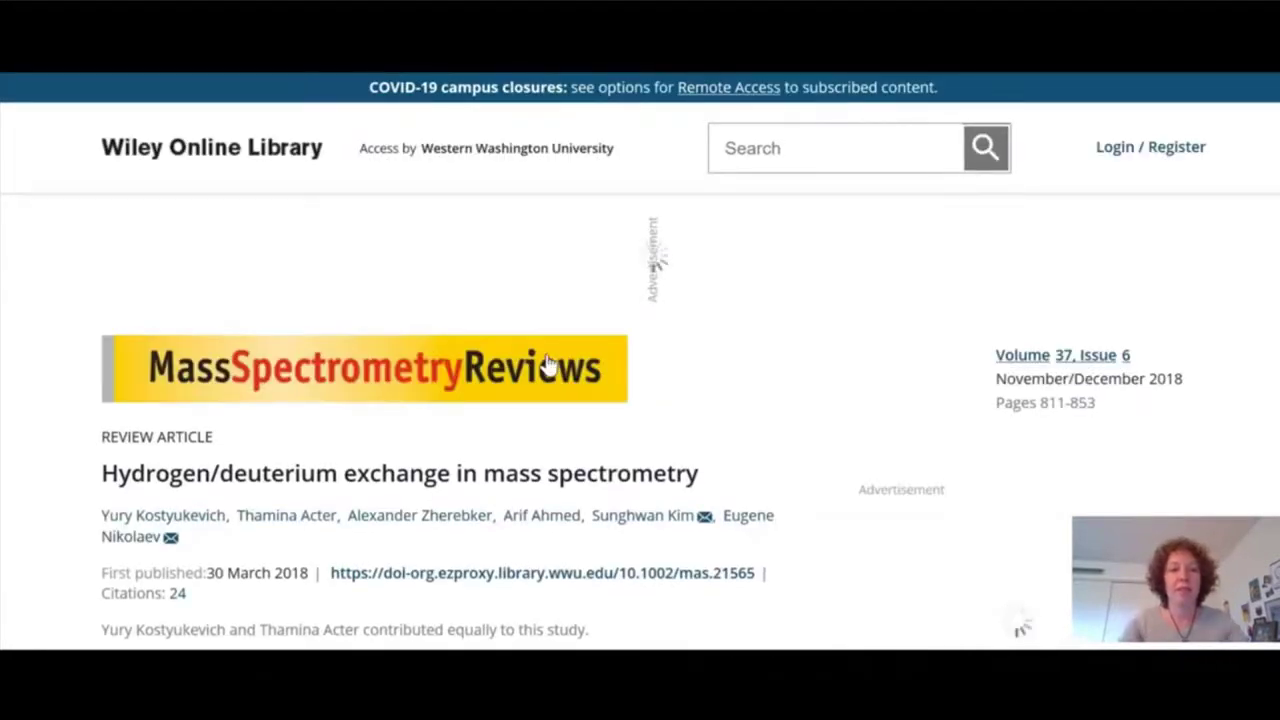
Skim the Wiley article and abstract, open its PDF, then close the tab back to Web of Science.
scroll(547, 362, "down", 2)
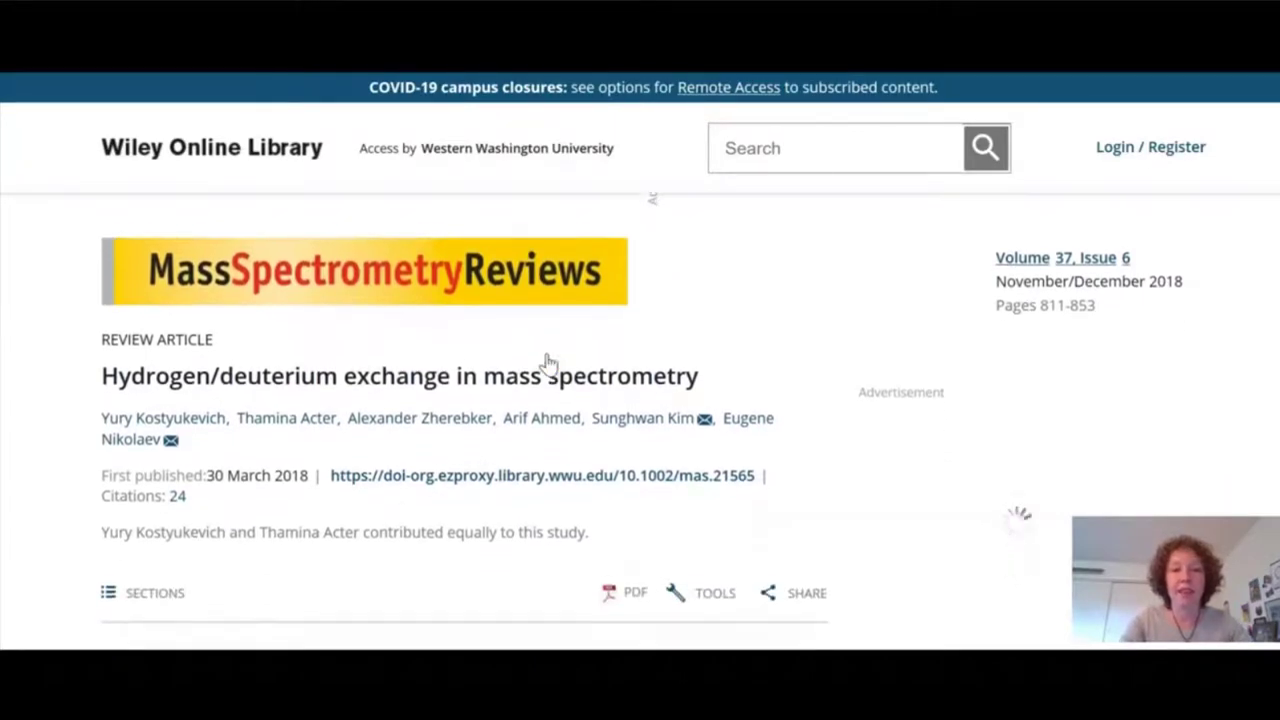
scroll(547, 362, "down", 3)
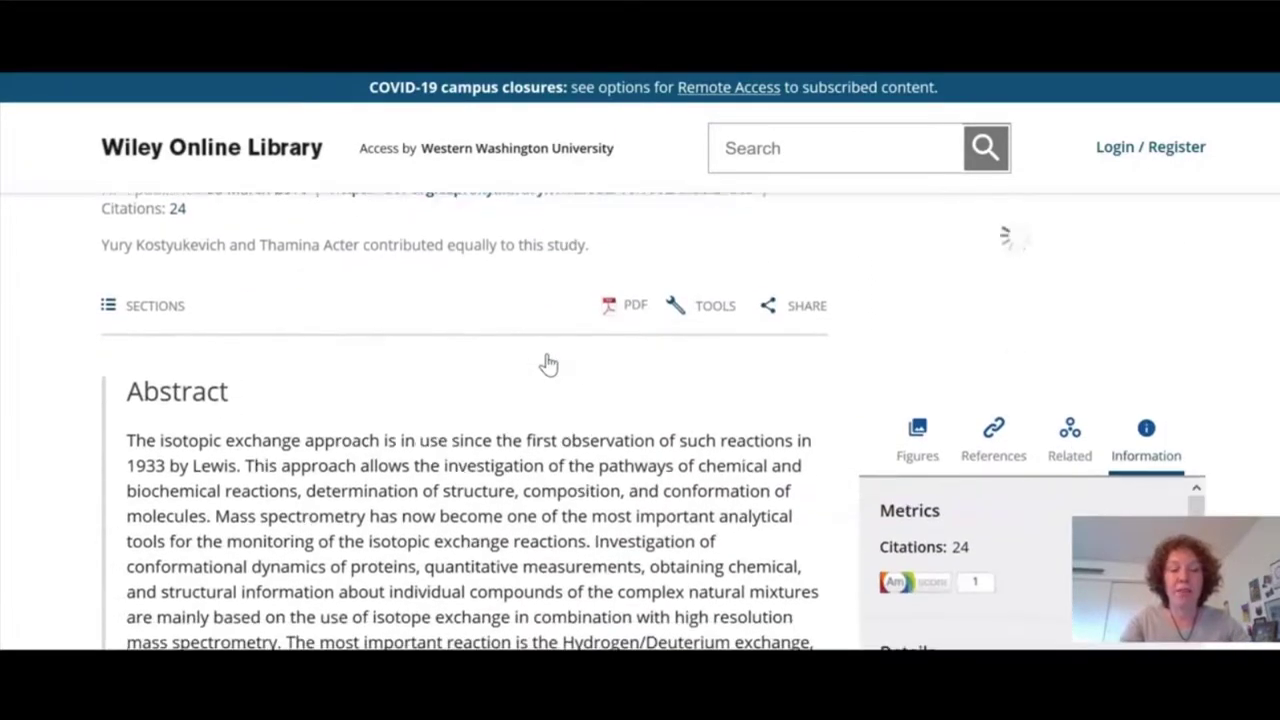
scroll(547, 362, "up", 2)
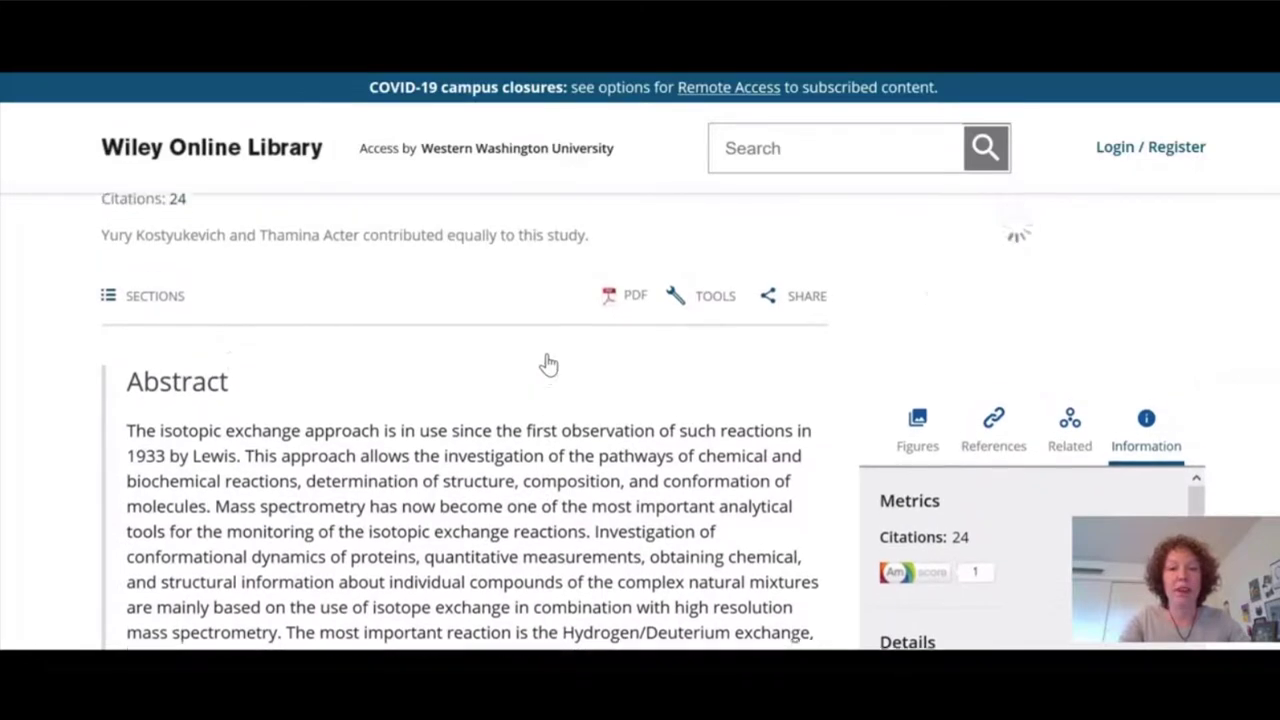
left_click(630, 322)
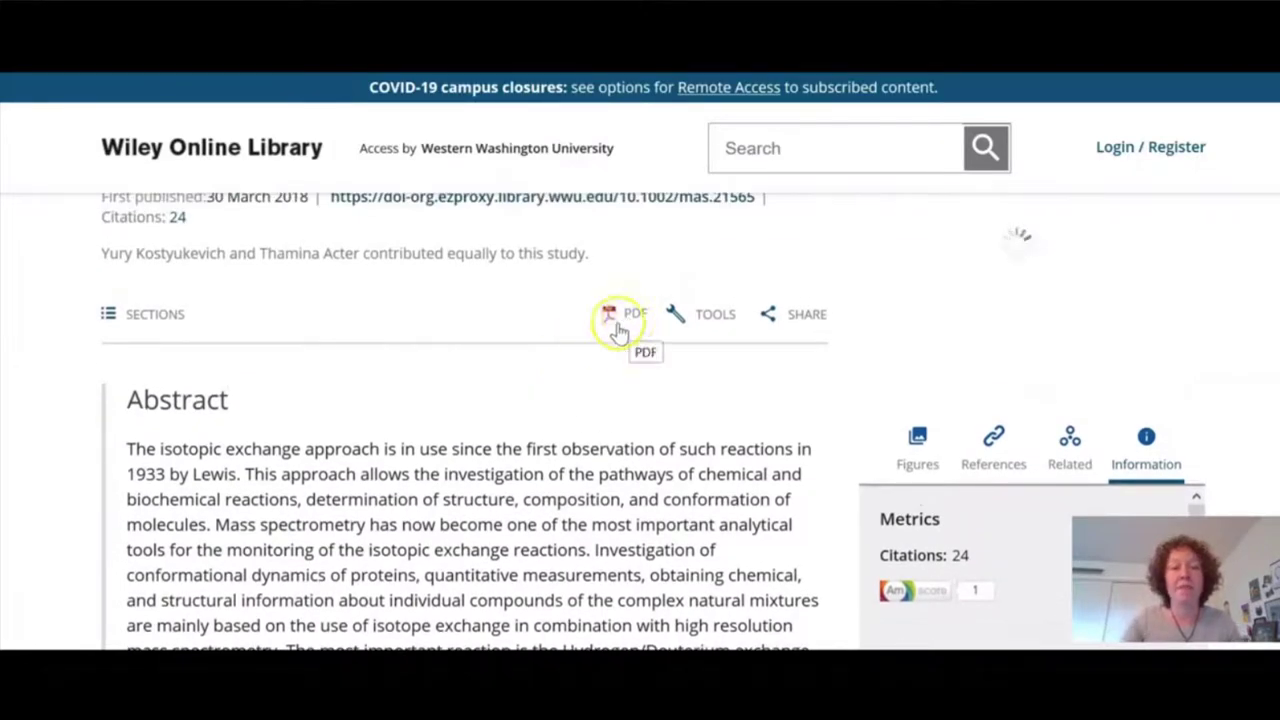
scroll(243, 129, "up", 2)
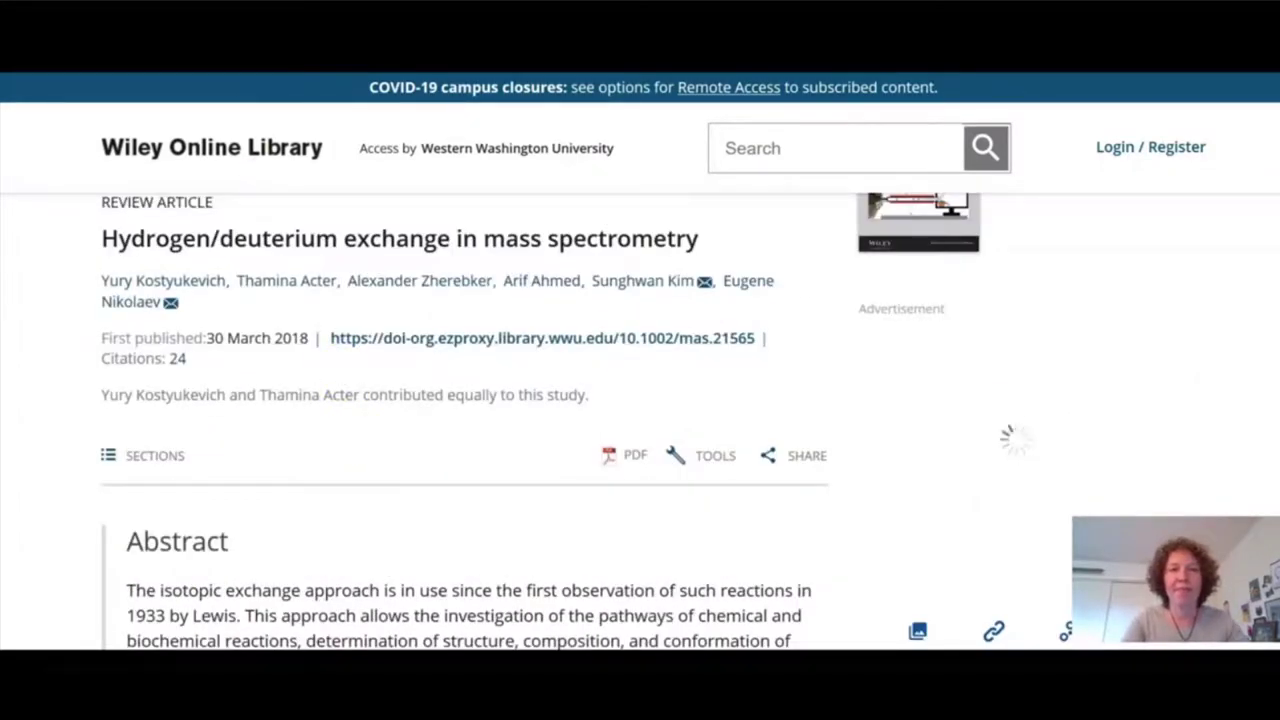
key("ctrl+w")
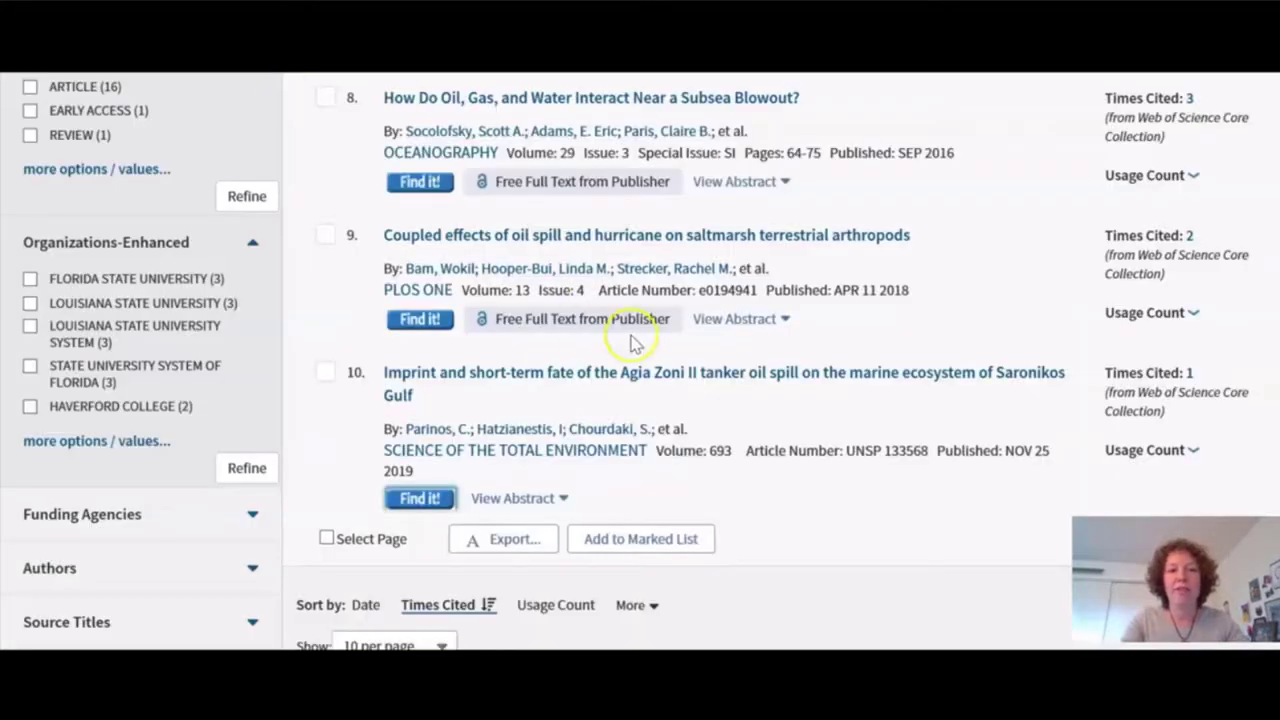
Open the Find it! link for citing article 10, the Agia Zoni II tanker oil spill study.
scroll(632, 342, "up", 6)
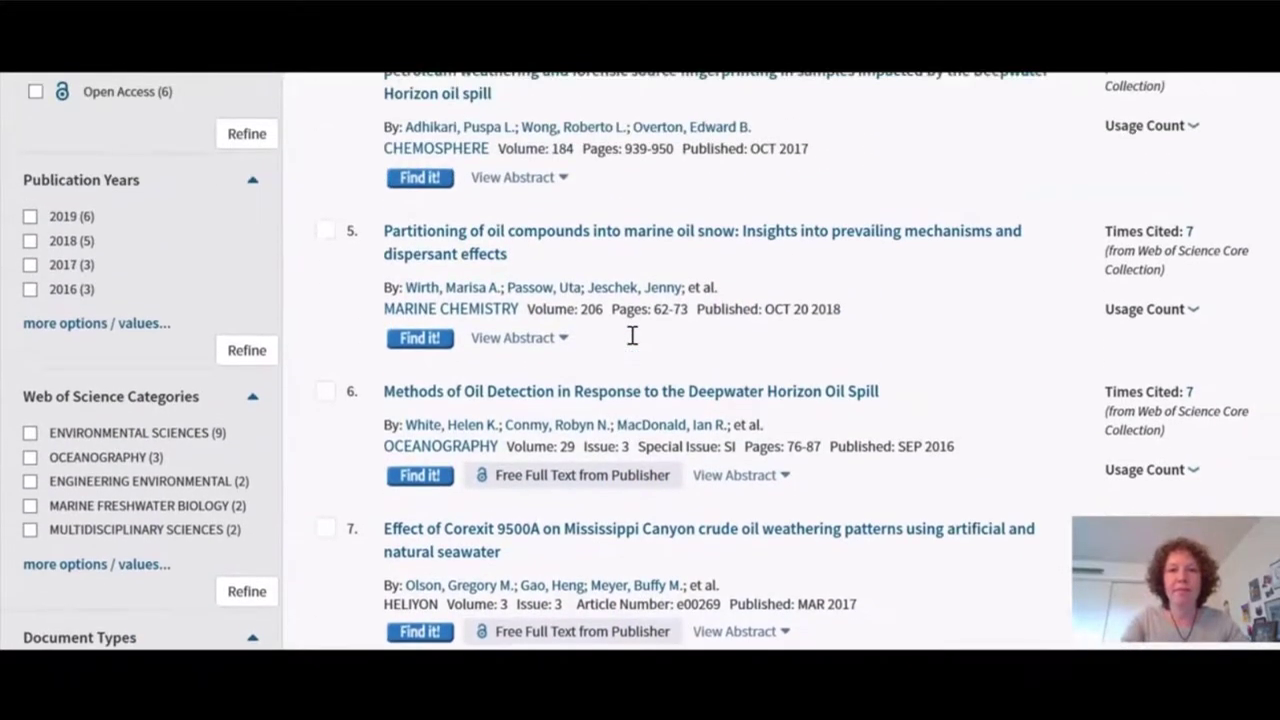
scroll(632, 342, "down", 4)
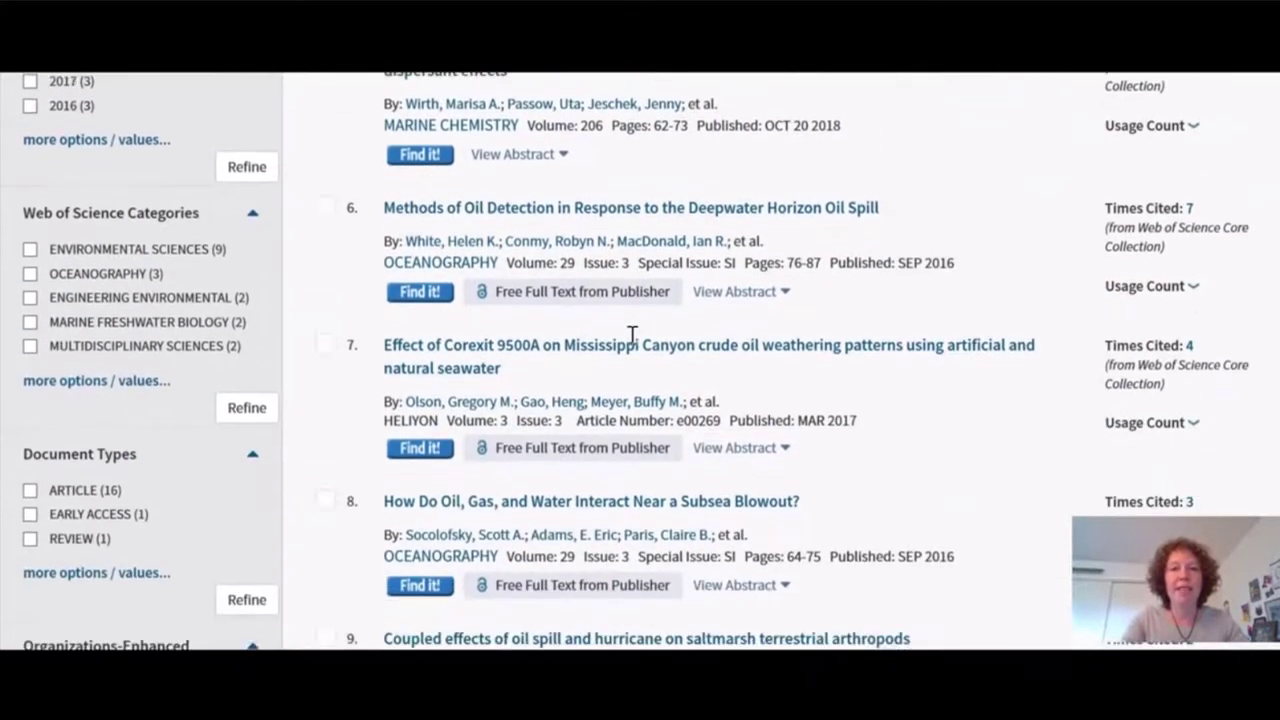
scroll(632, 338, "down", 1)
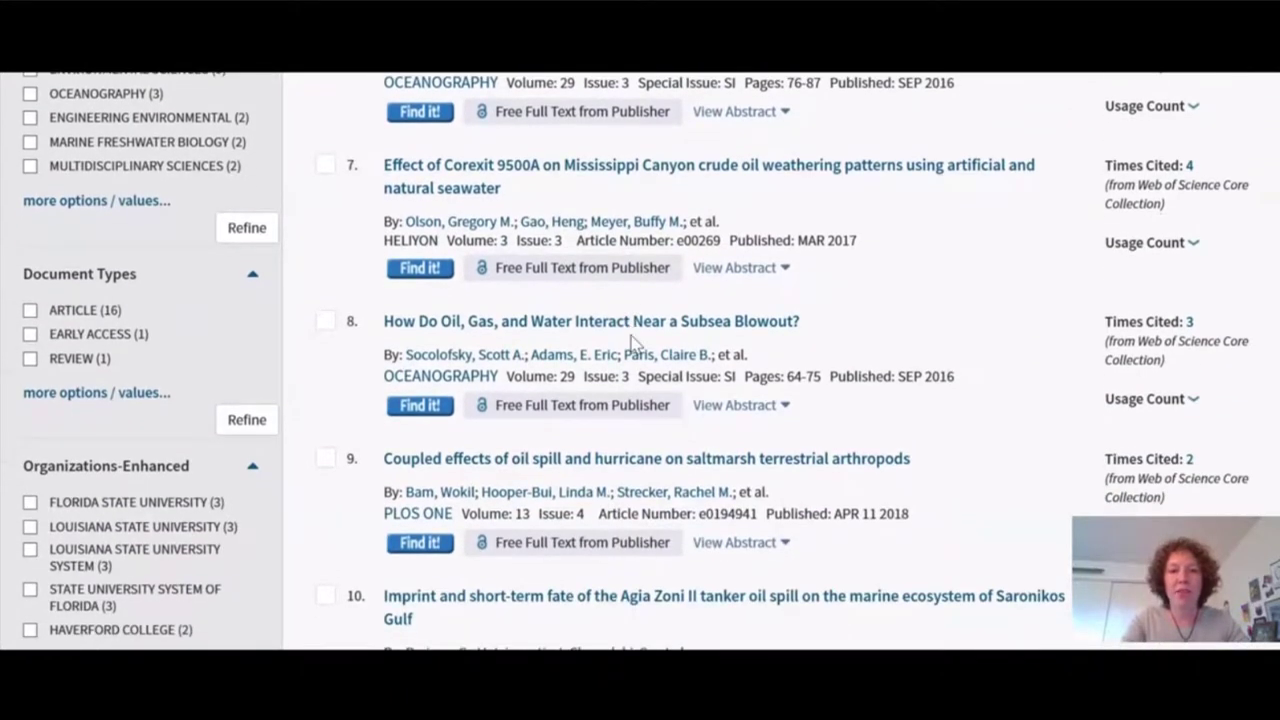
scroll(560, 509, "down", 2)
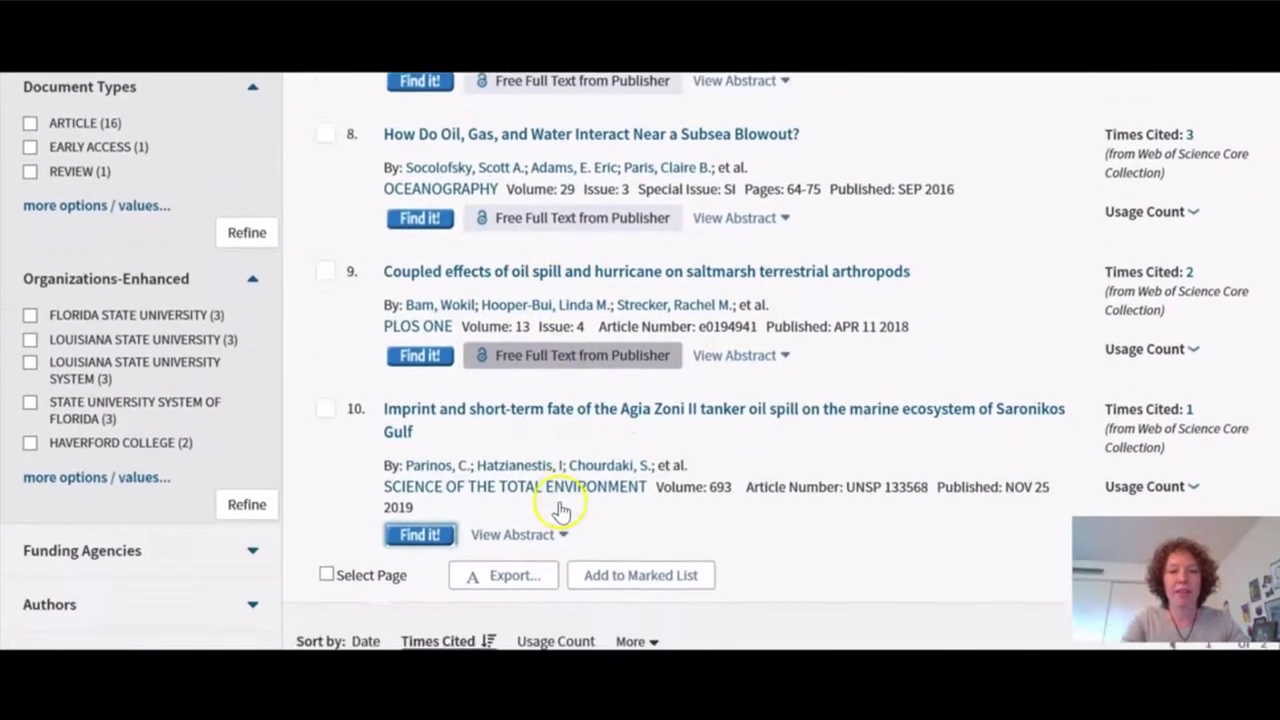
left_click(436, 531)
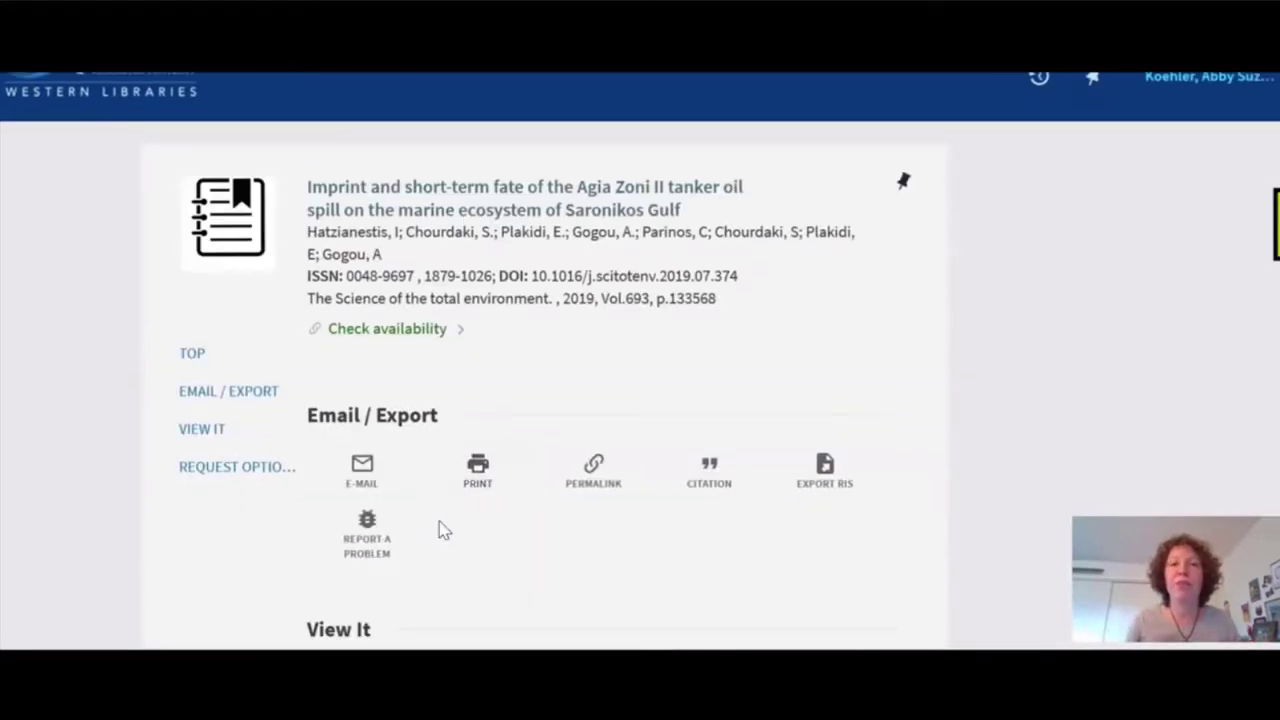
Scroll the Agia Zoni II record to View It, which offers only Interlibrary Loan.
scroll(443, 530, "down", 3)
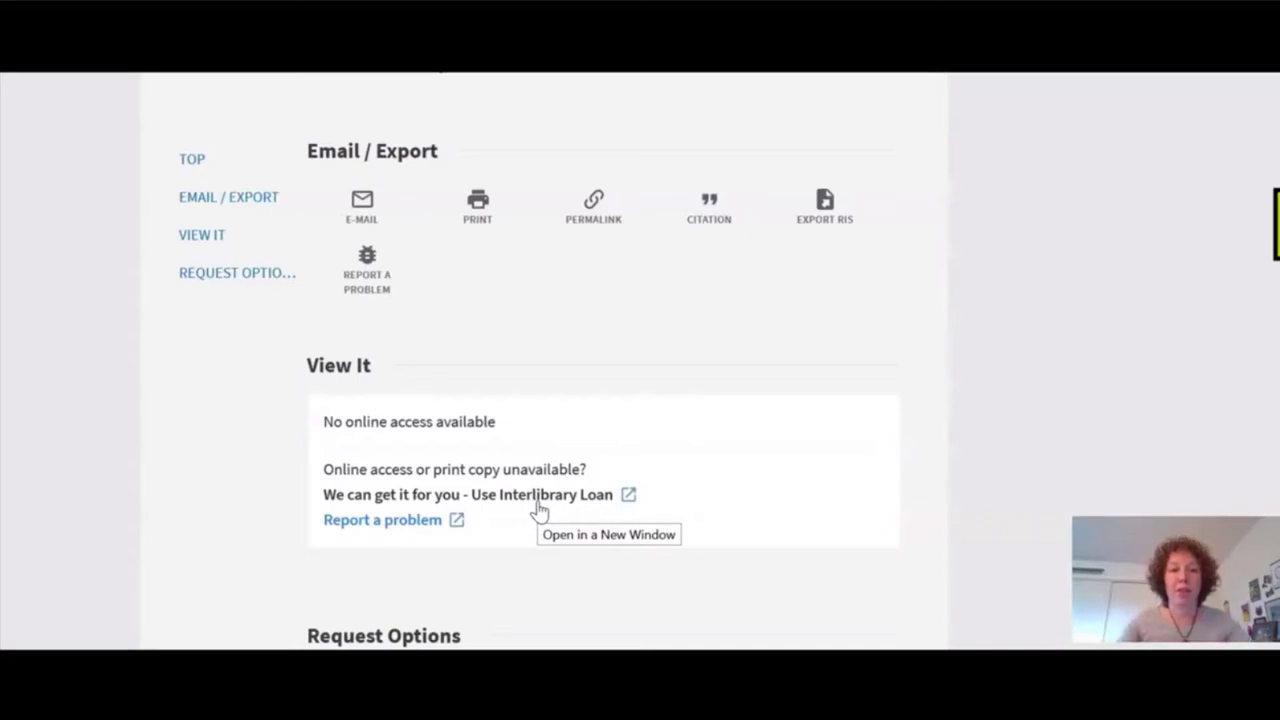
Follow 'We can get it for you - Use Interlibrary Loan' and select the ILLiad Universal Login field.
left_click(538, 508)
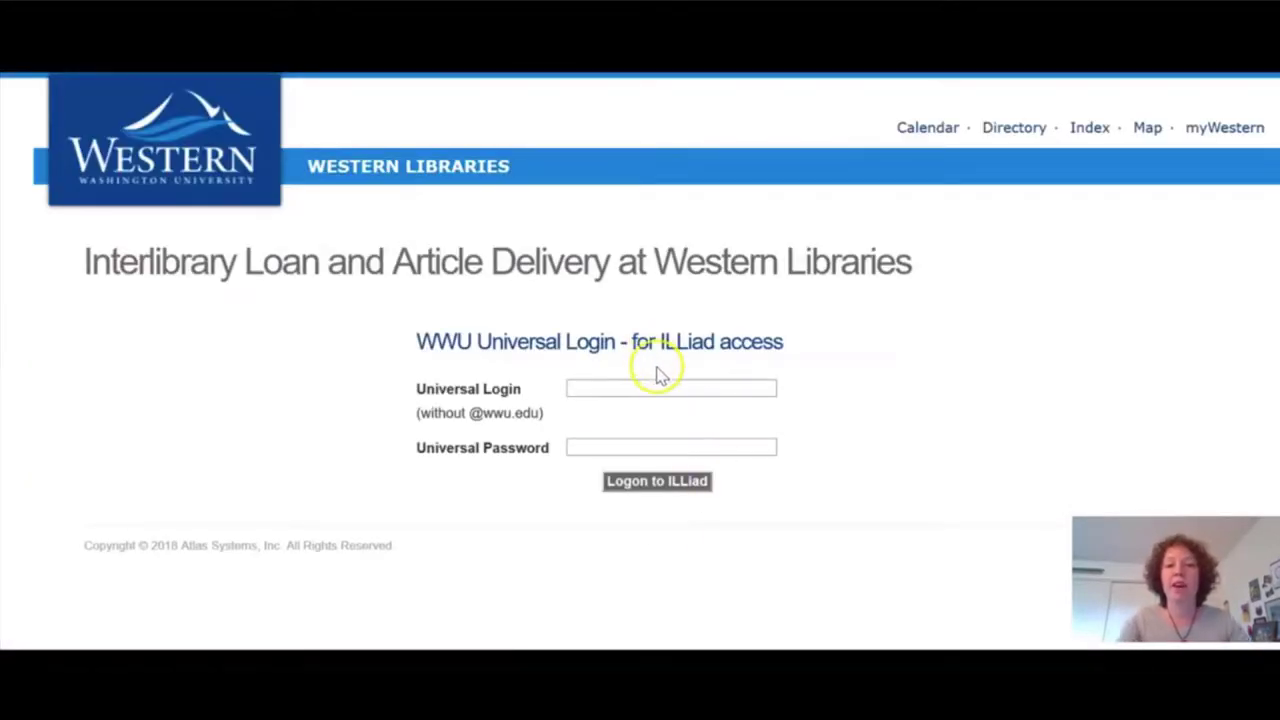
left_click(664, 387)
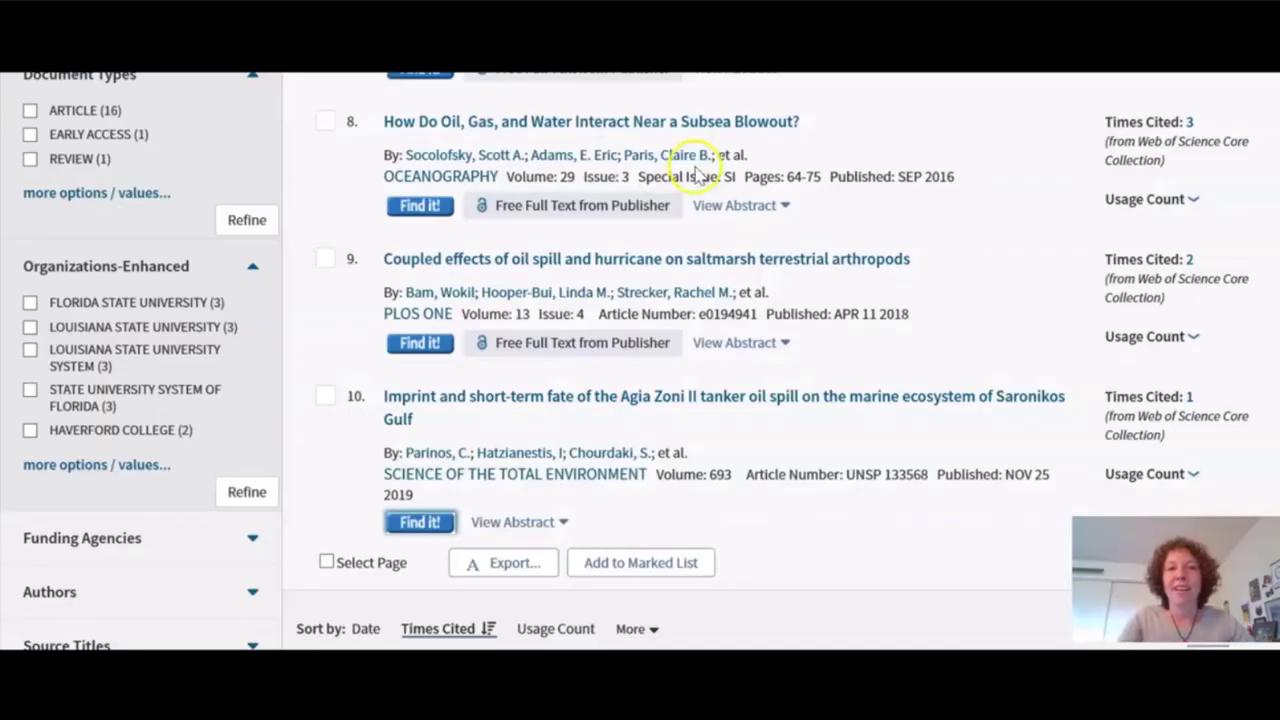
scroll(700, 165, "up", 3)
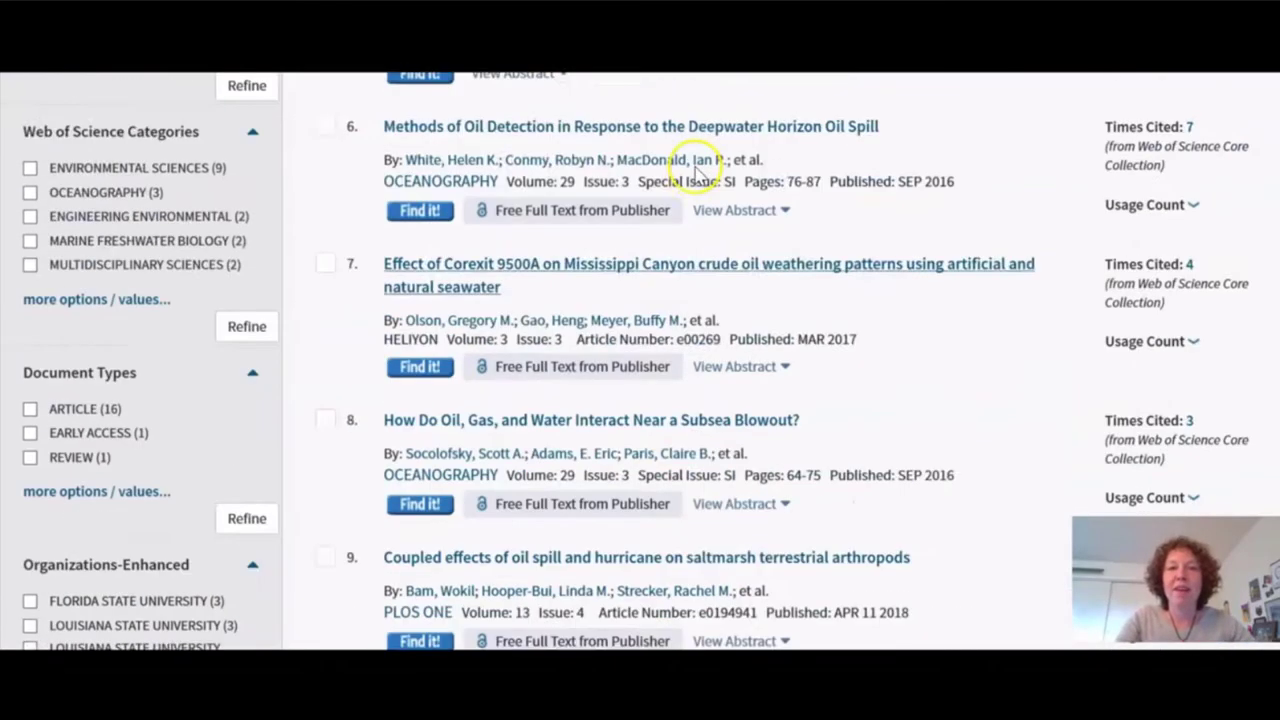
scroll(695, 167, "up", 10)
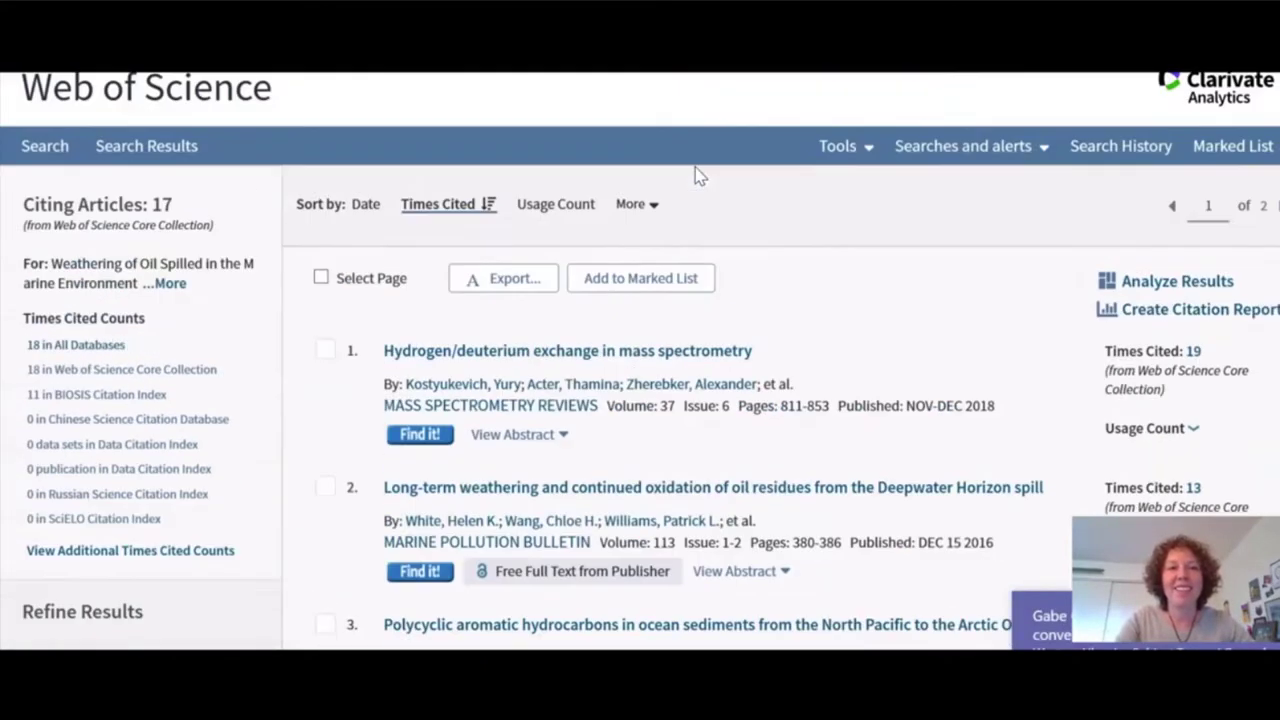
scroll(699, 176, "up", 1)
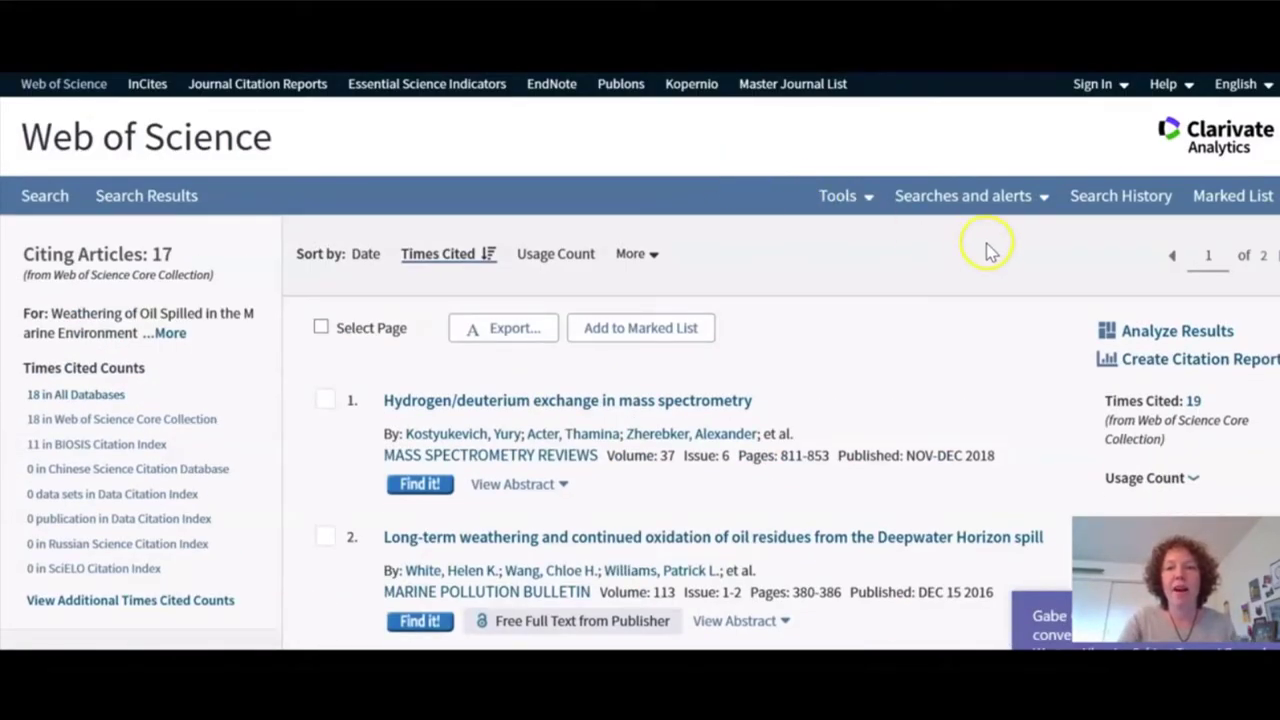